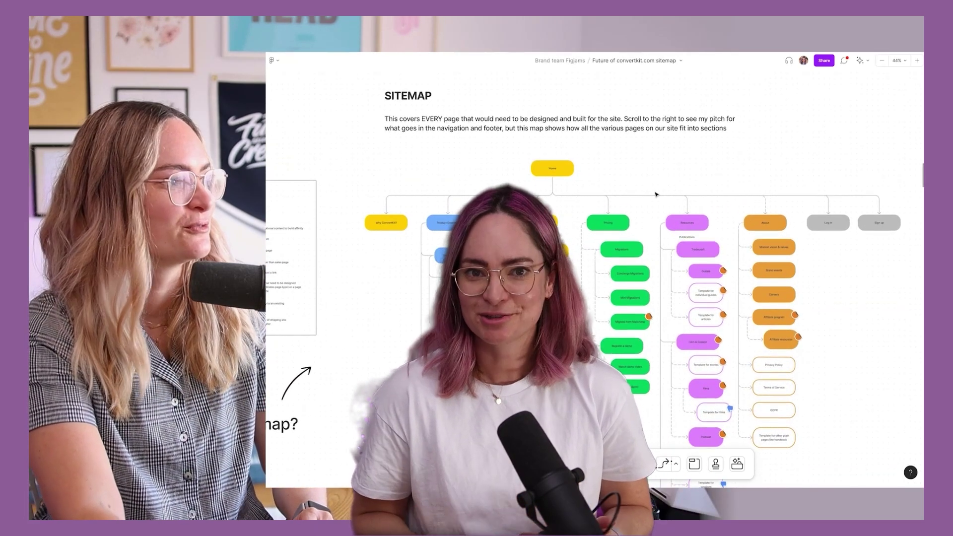
Scroll down through the sitemap board.
scroll(675, 187, "down", 5)
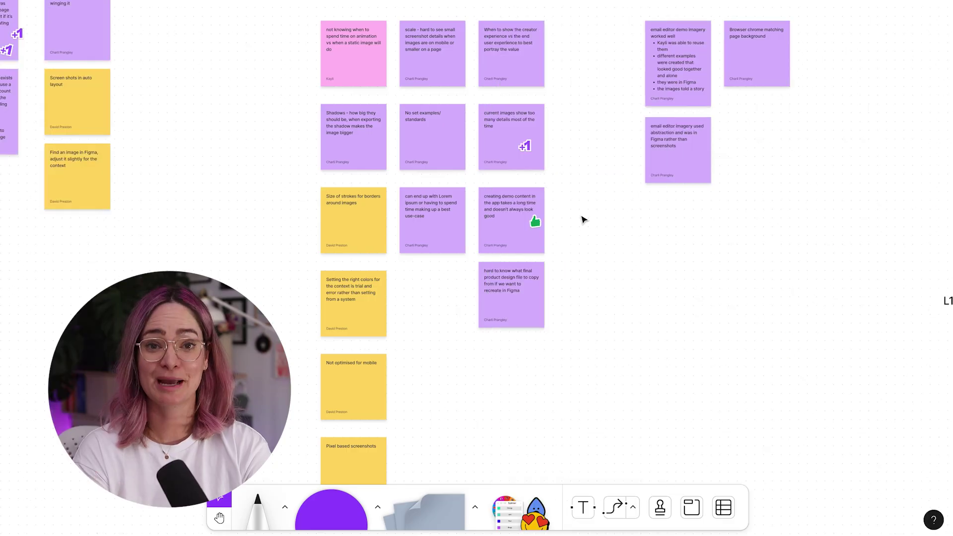
Stick a Heart Eyes sticker on the yellow 'Size of strokes for borders around images' note.
mouse_move(544, 223)
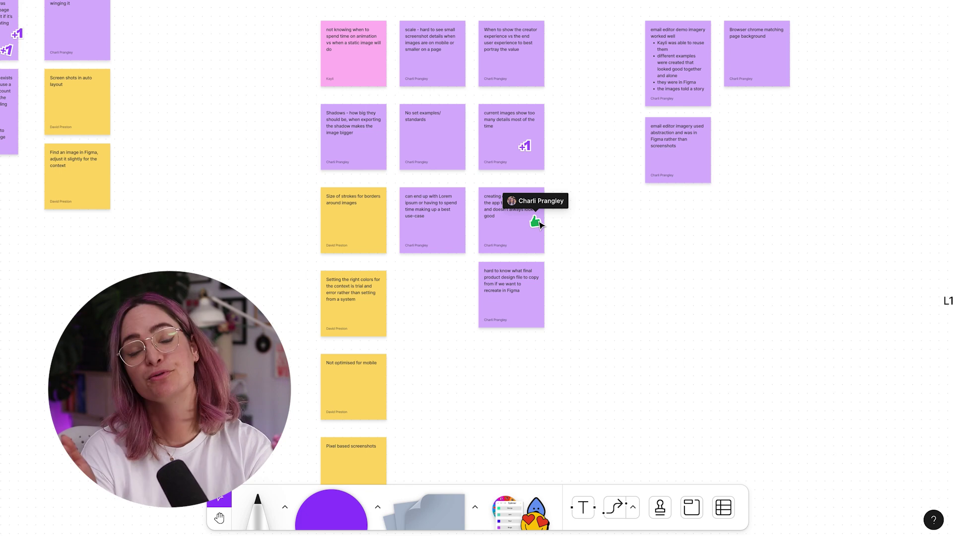
mouse_move(532, 150)
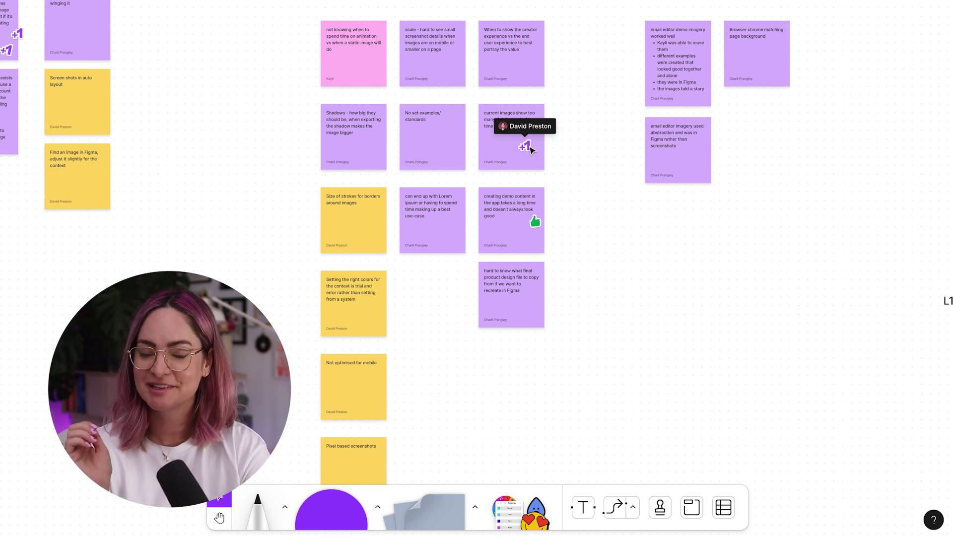
left_click(522, 512)
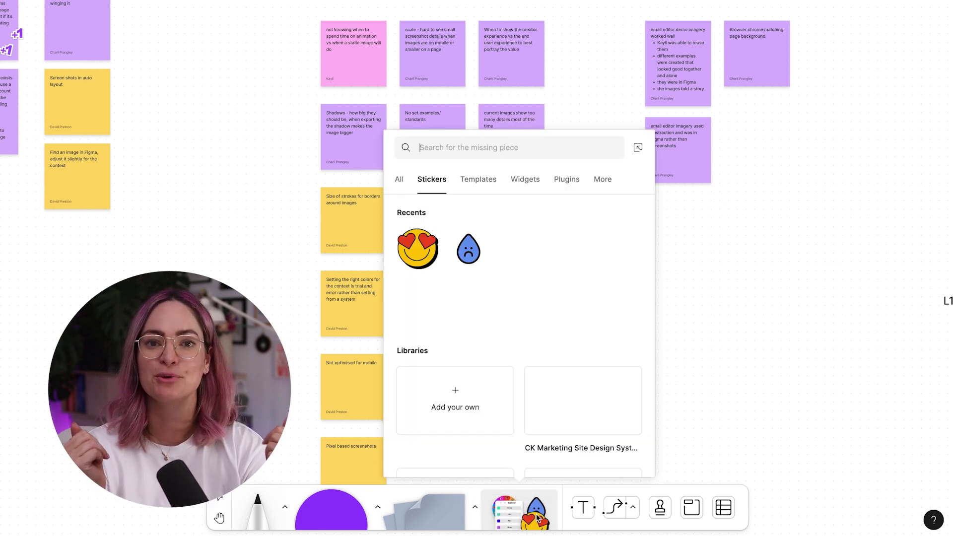
mouse_move(417, 249)
left_mouse_down()
mouse_move(264, 187)
mouse_move(368, 228)
left_mouse_up()
left_click(264, 219)
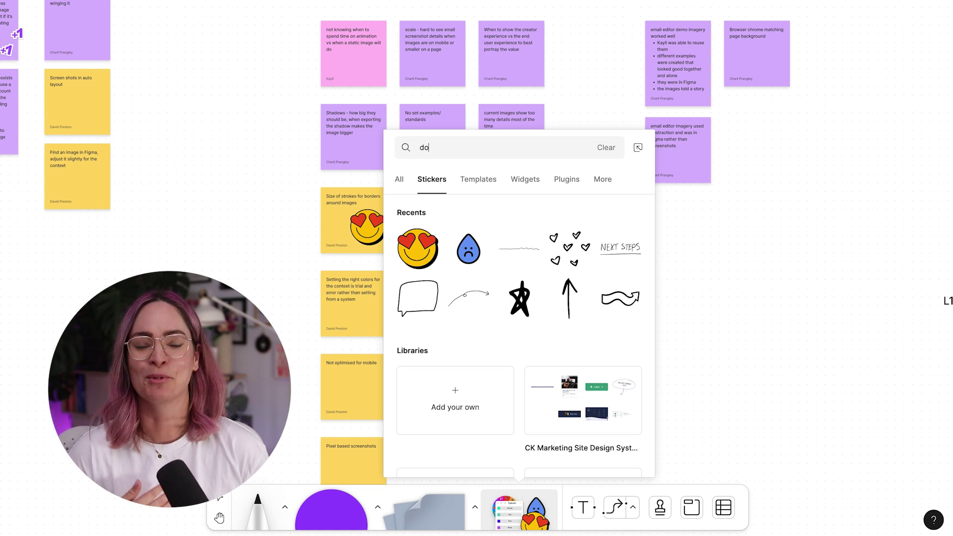
type("g")
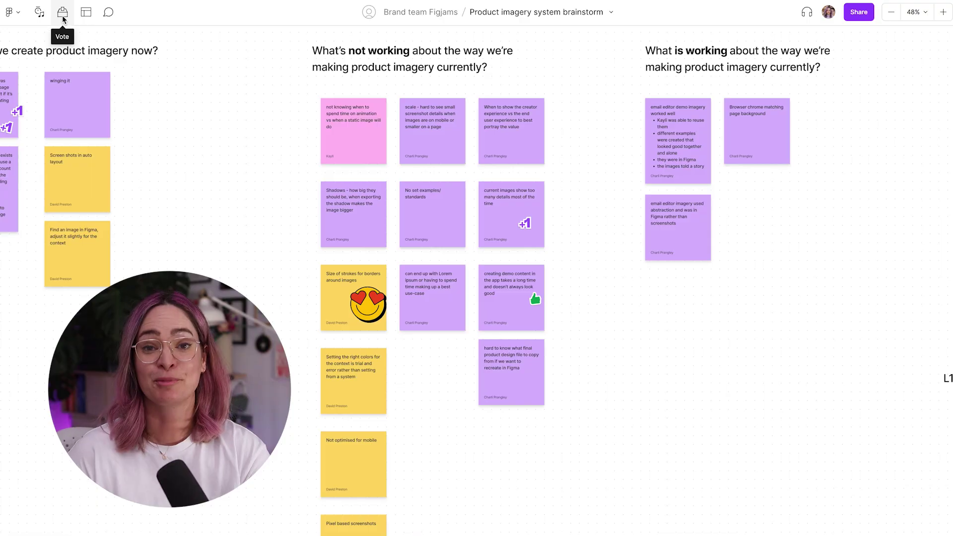
Start a 2-votes-per-person vote and vote for the creator-experience and 'No set examples/standards' notes.
left_click(62, 15)
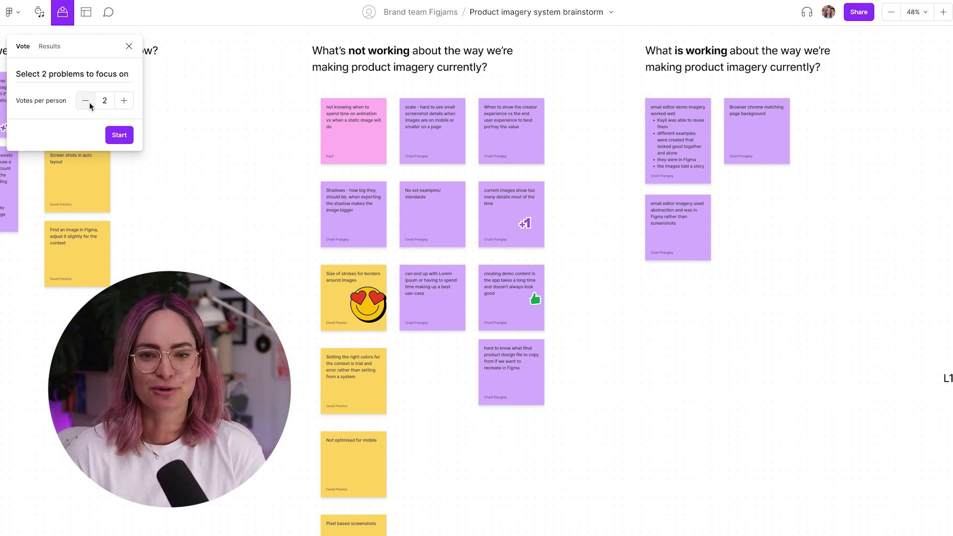
left_click(119, 135)
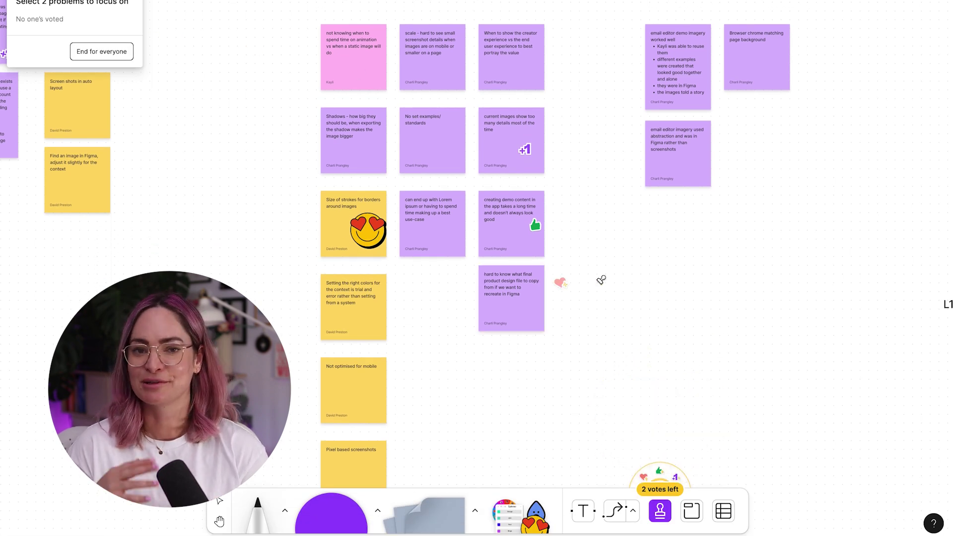
left_click(529, 68)
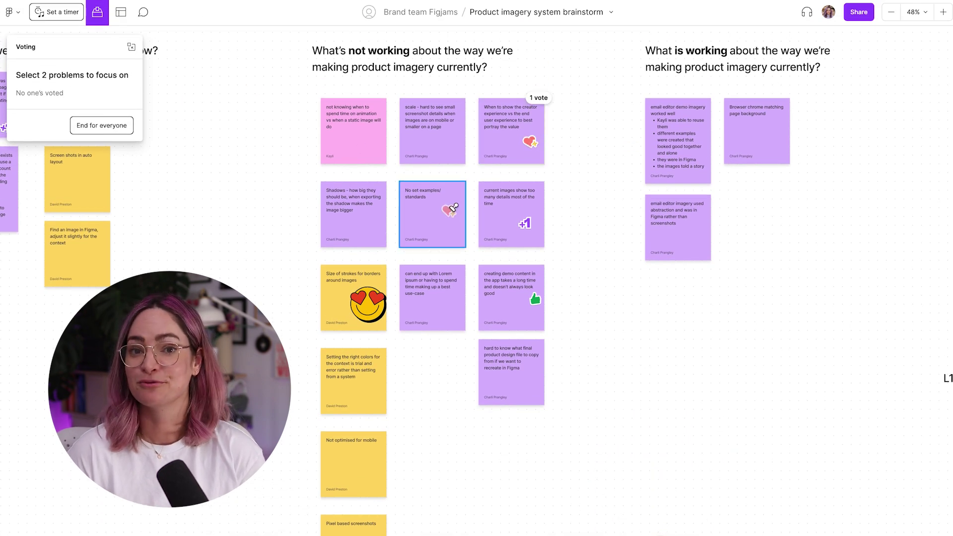
left_click(451, 211)
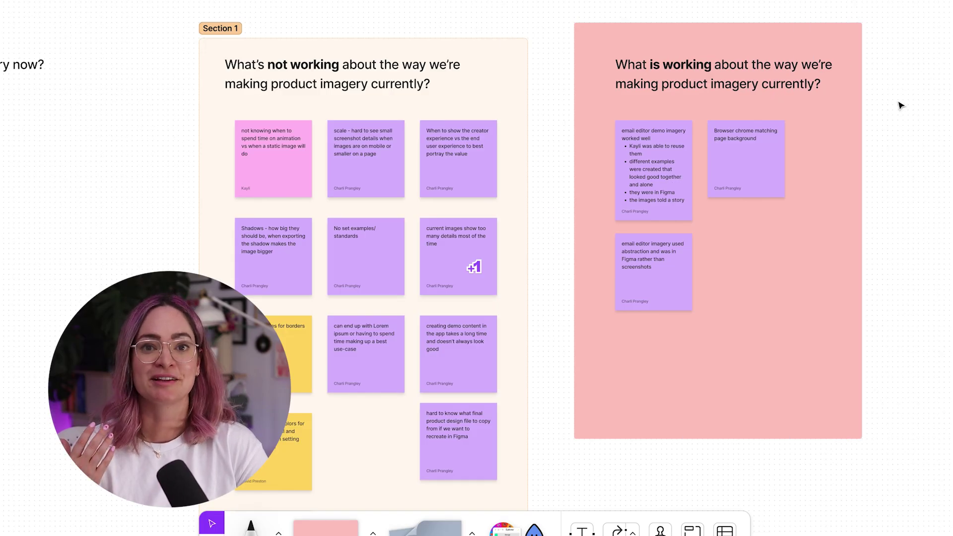
Spread out the notes inside the pink section, moving Browser chrome and the top two notes.
left_click_drag(766, 178, 811, 208)
left_click(744, 169)
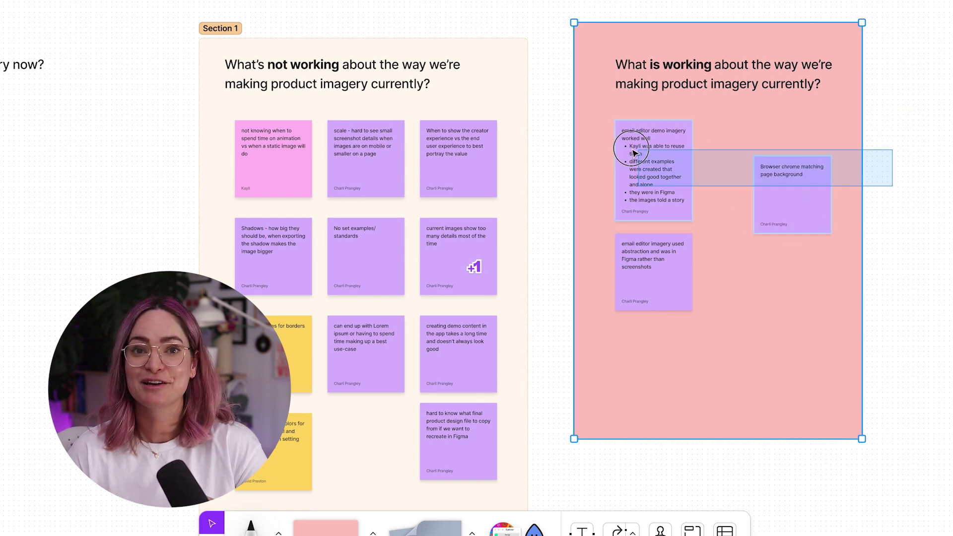
left_click_drag(661, 159, 735, 162)
key("ctrl+z")
left_click_drag(807, 172, 819, 112)
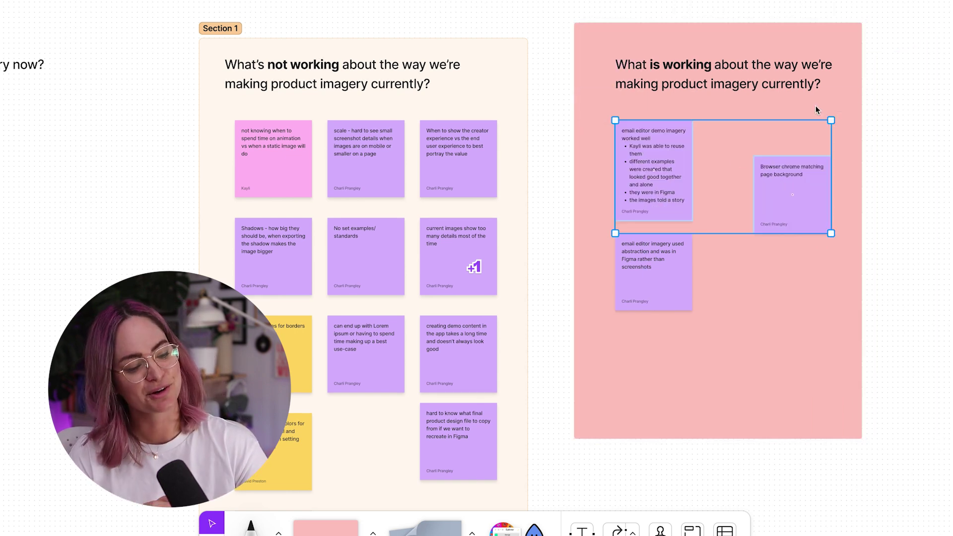
left_click_drag(815, 189, 810, 175)
Shift the pink section slightly up-left and move Section 1 left and up.
left_click(601, 34)
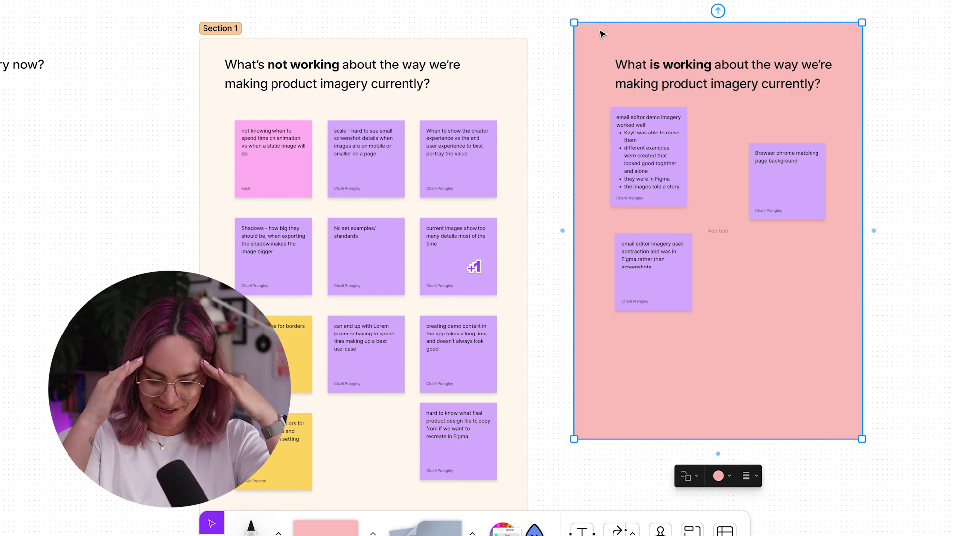
mouse_move(599, 42)
left_mouse_down()
mouse_move(606, 28)
mouse_move(589, 38)
left_mouse_up()
left_click(376, 18)
left_click(234, 45)
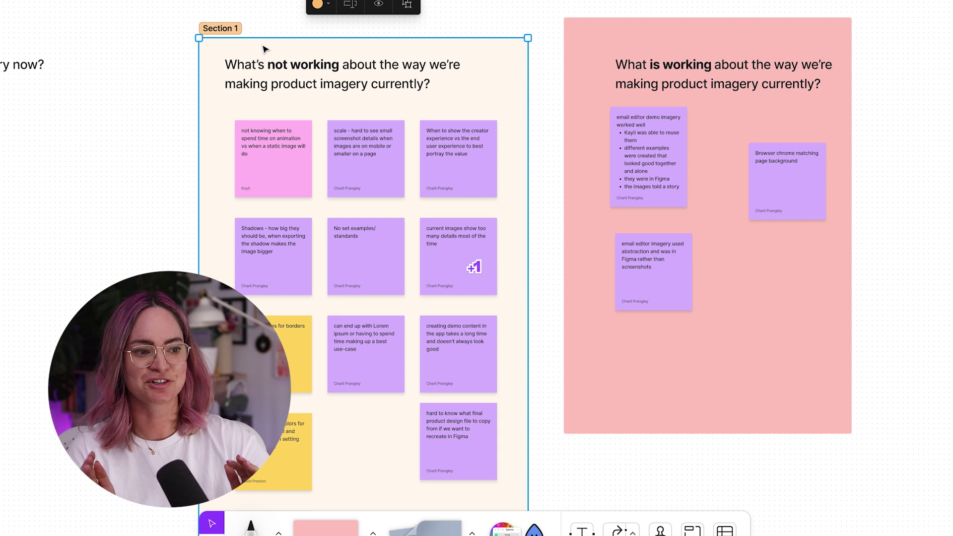
left_click_drag(266, 51, 247, 25)
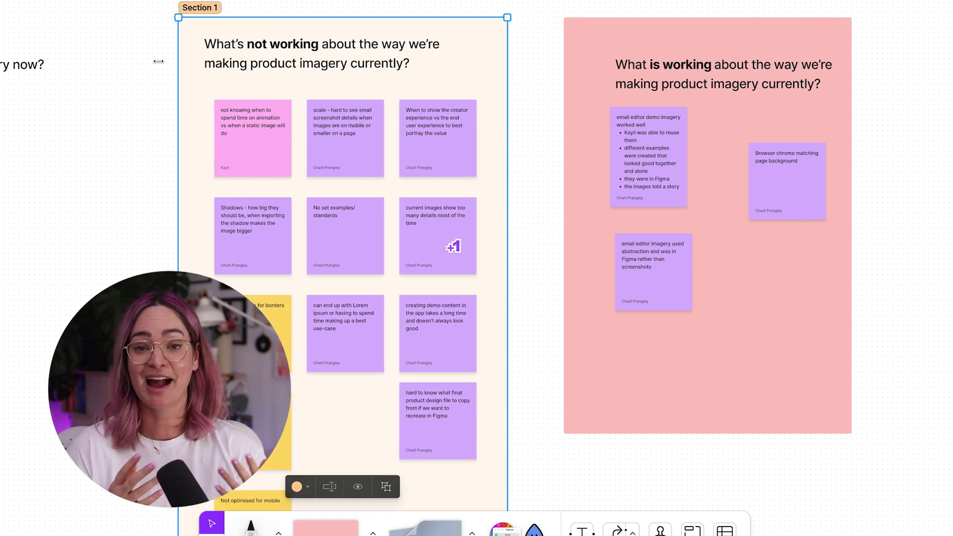
left_click(99, 102)
left_click_drag(146, 123, 454, 163)
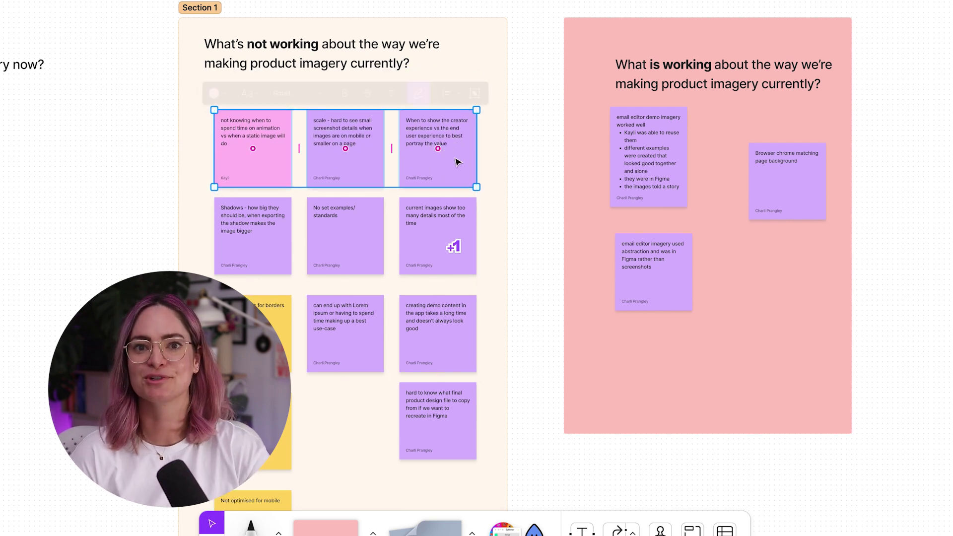
left_click(107, 148)
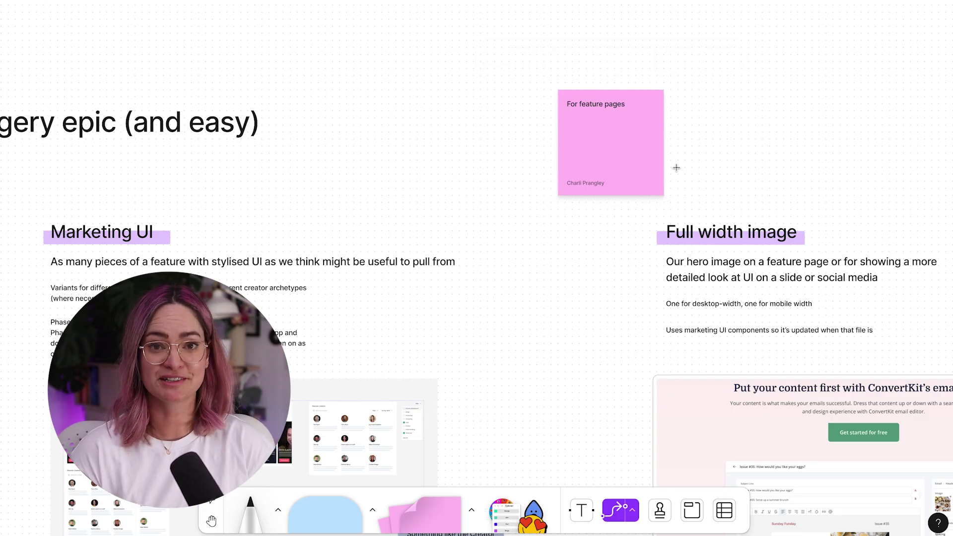
Connect the 'For feature pages' note to the Full width image heading and move it up-left.
left_click_drag(663, 143, 732, 217)
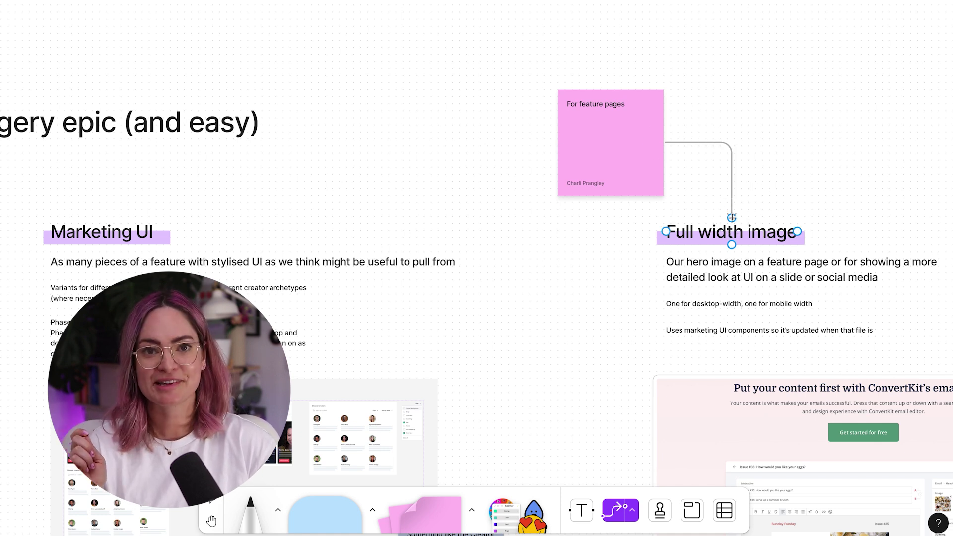
key("Escape")
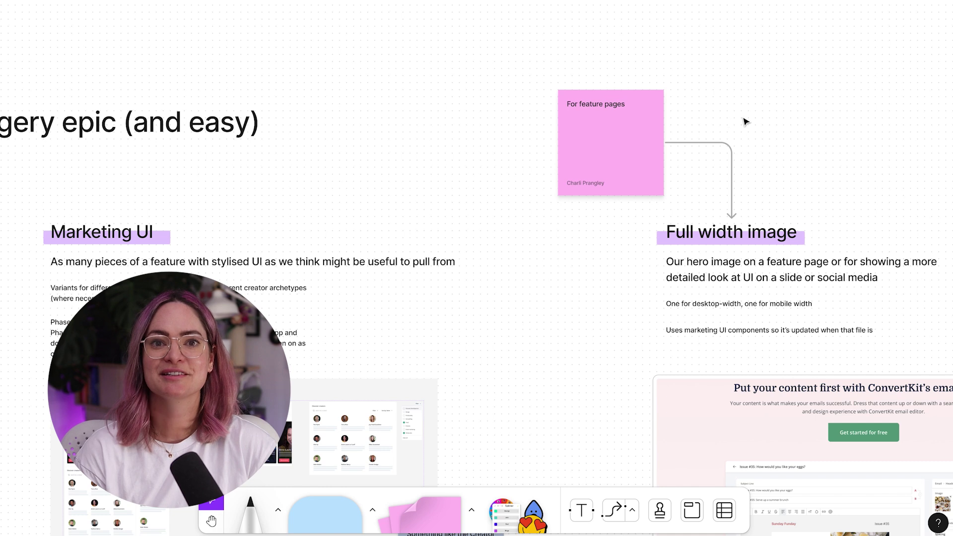
left_click(629, 152)
left_click_drag(628, 149, 647, 113)
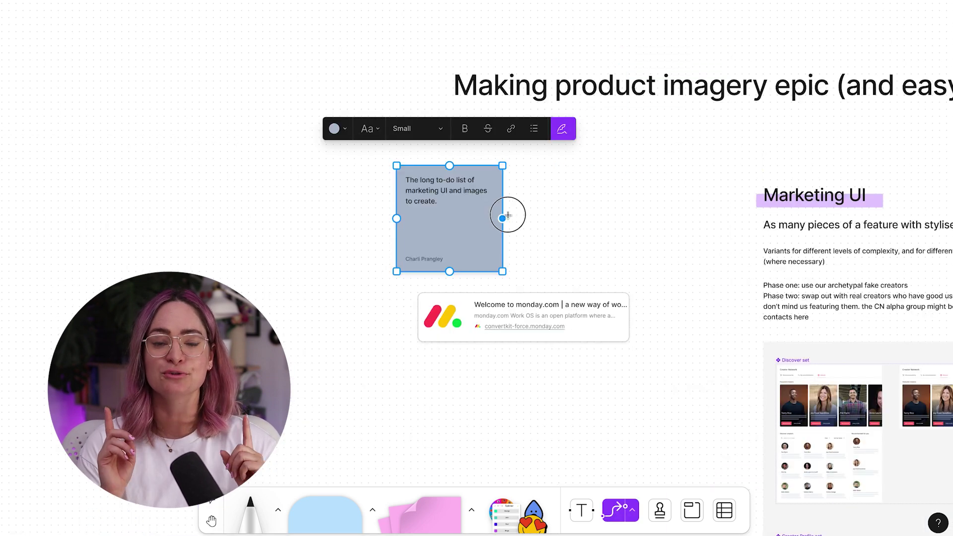
Connect the grey to-do note to the monday.com link card and realign both.
left_click_drag(506, 219, 550, 270)
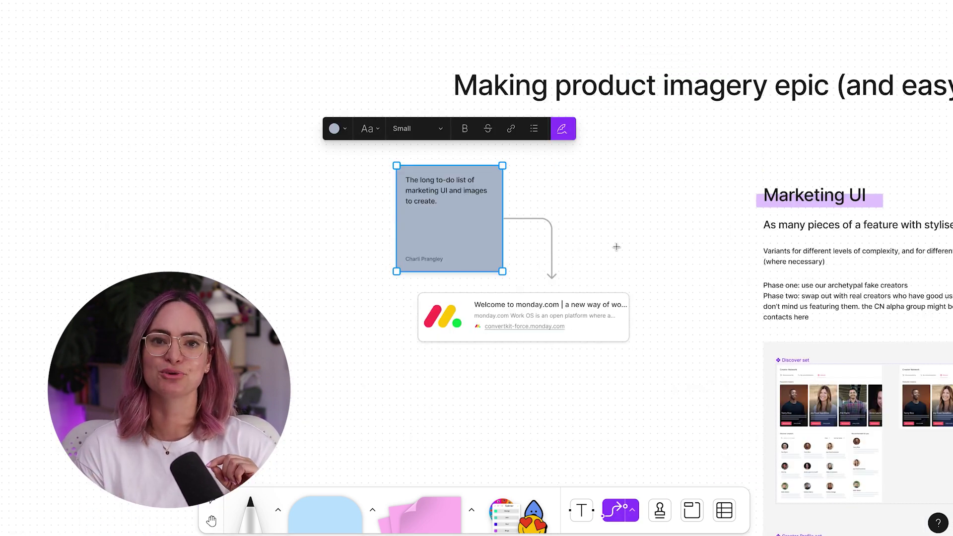
key("Escape")
left_click_drag(467, 240, 494, 204)
left_click(615, 324)
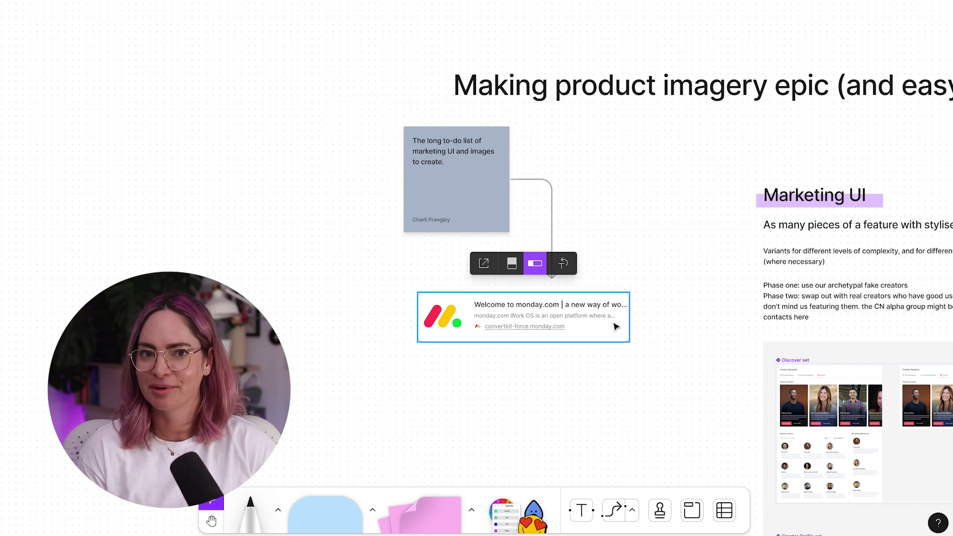
mouse_move(616, 323)
left_mouse_down()
mouse_move(519, 358)
mouse_move(621, 353)
mouse_move(615, 323)
left_mouse_up()
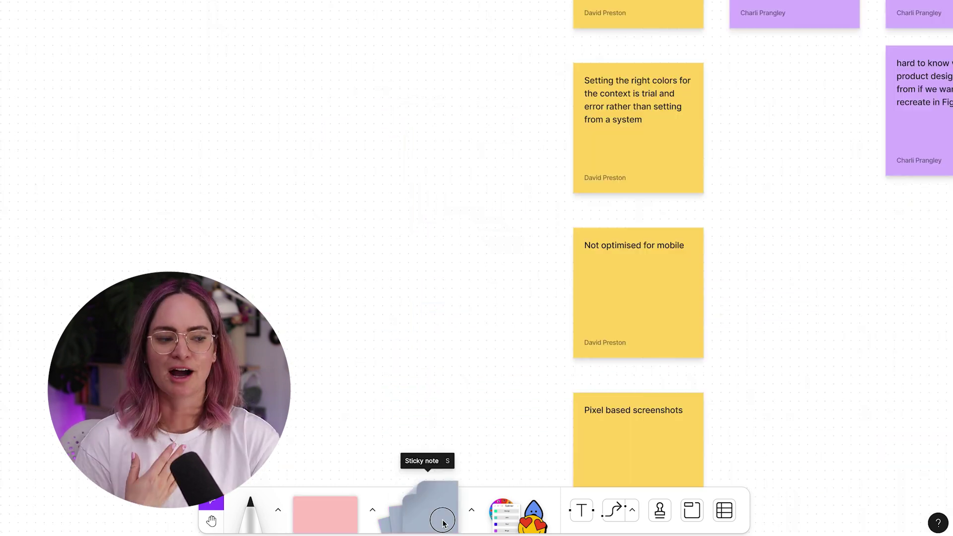
Add a grey desktop/mobile images note connected from 'Not optimised for mobile', placed lower down.
left_click_drag(443, 523, 494, 377)
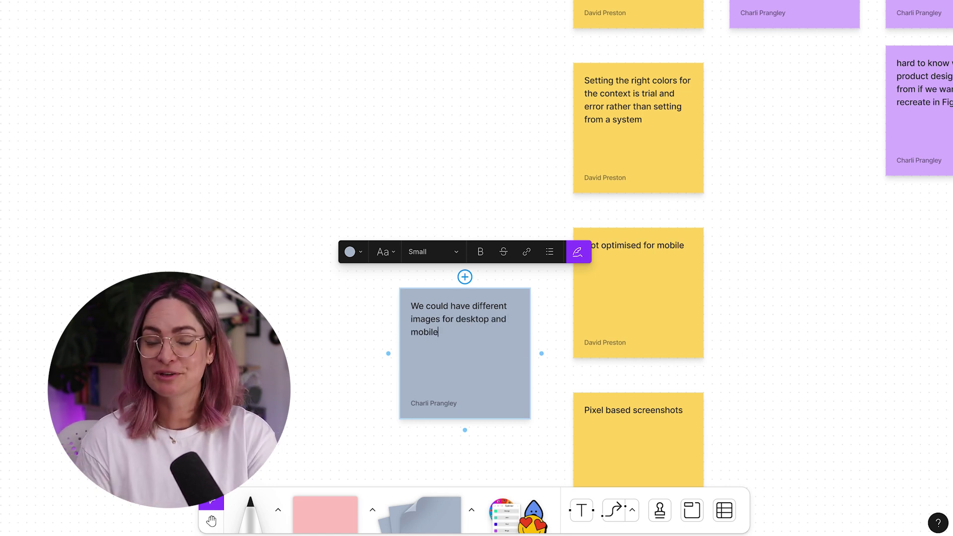
left_click(702, 296)
left_click_drag(561, 292, 465, 279)
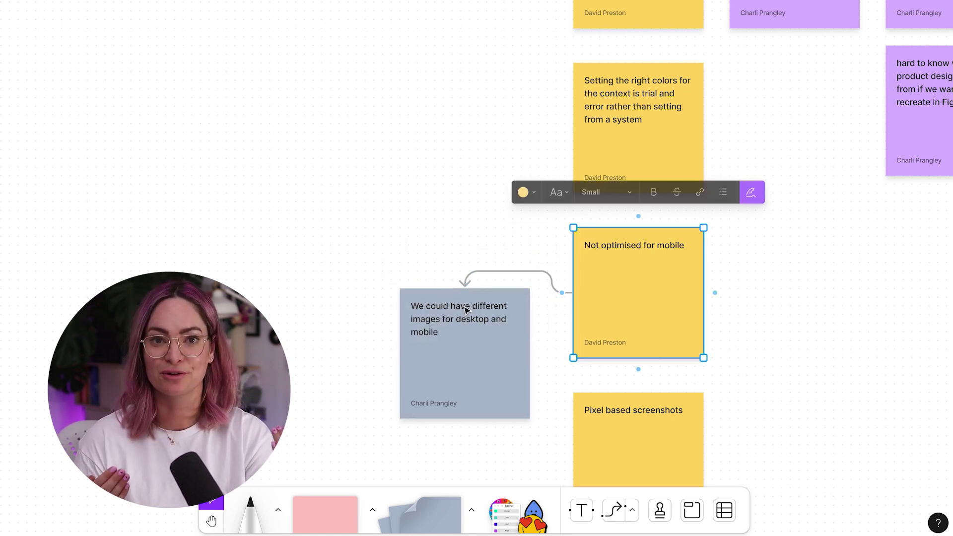
left_click(488, 352)
left_click_drag(488, 353, 497, 388)
left_click(924, 374)
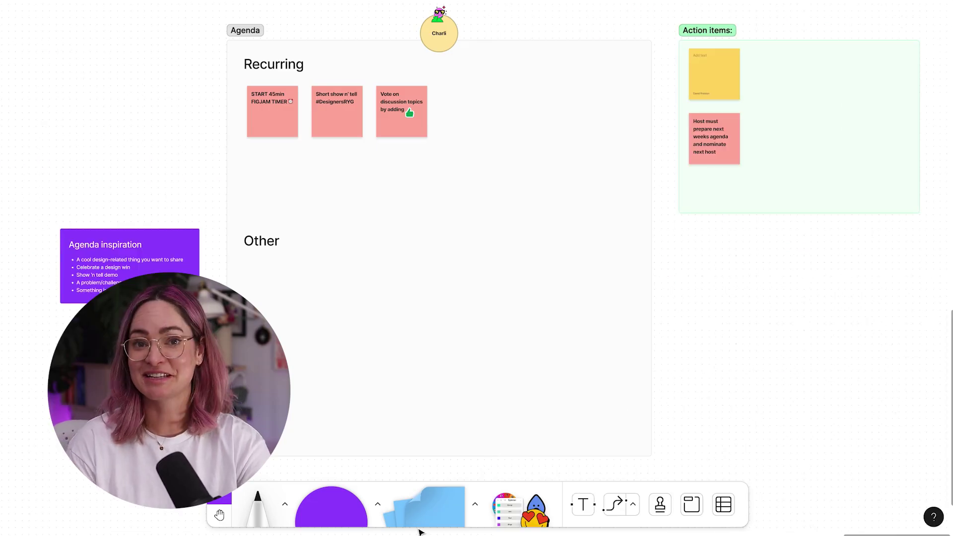
Add a blue 'Feedback on competitor pages' sticky note in the Other section.
left_click_drag(420, 531, 279, 302)
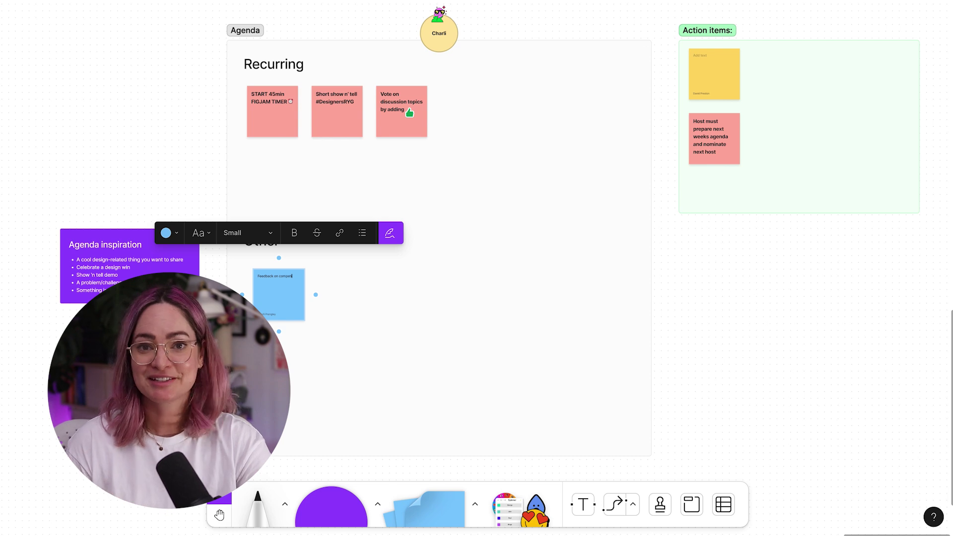
key("Escape")
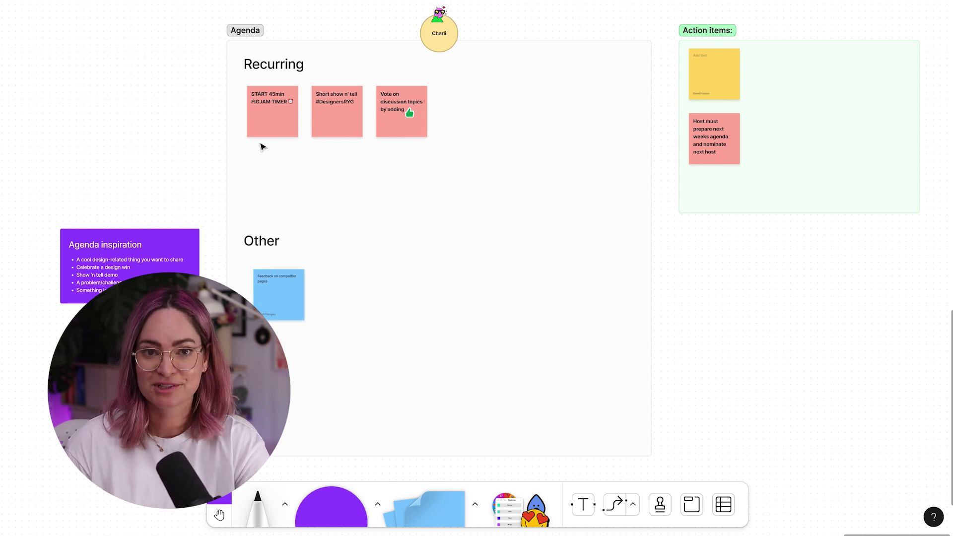
scroll(262, 147, "up", 5)
scroll(323, 233, "up", 3)
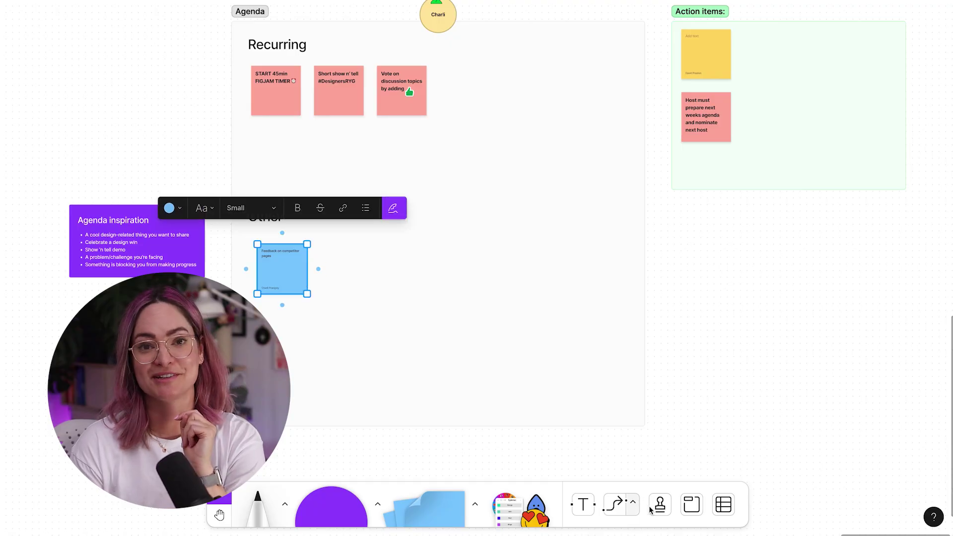
Stamp thumbs-up reactions on the blue competitor-feedback note.
left_click(660, 504)
left_click(660, 362)
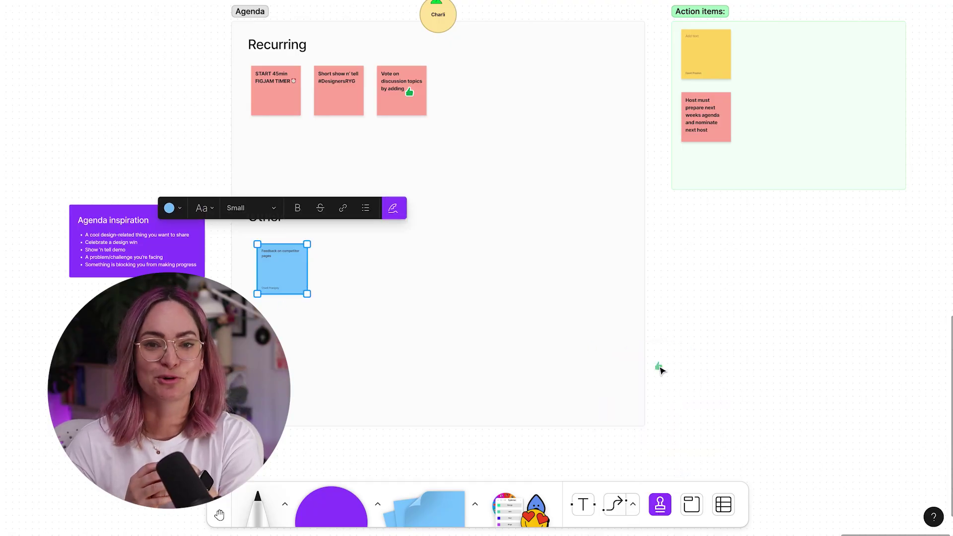
left_click(287, 270)
left_click(301, 270)
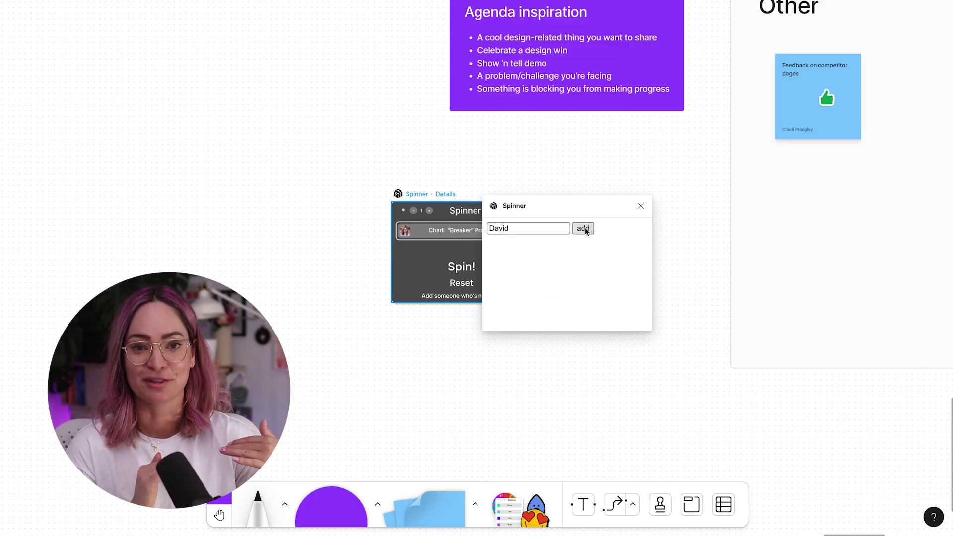
Add two teammates' names to the Spinner widget and spin it to pick one.
key("Return")
left_click(640, 208)
left_click(468, 322)
type("Dylan")
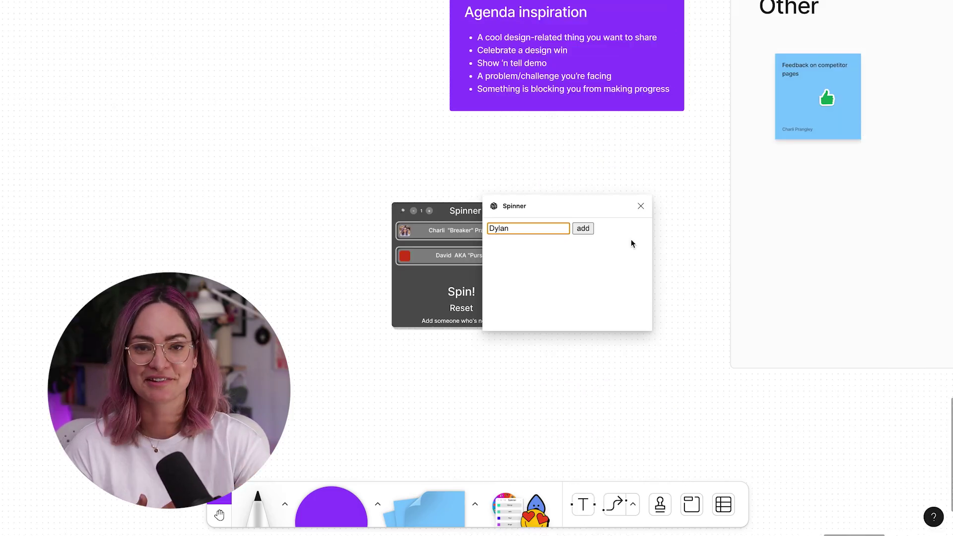
key("Return")
left_click(462, 318)
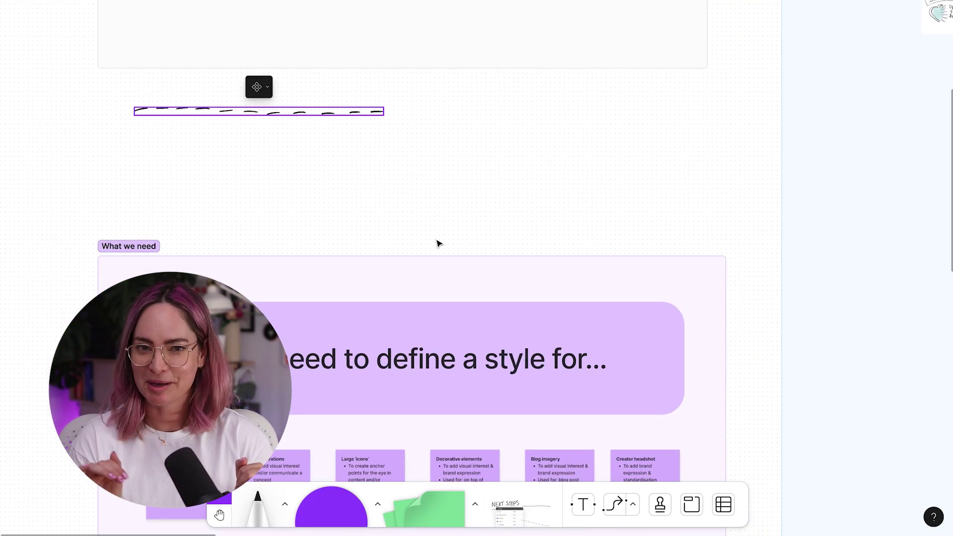
Place a looped-arrow scribble and a NEXT STEPS scribble on the board.
left_click(519, 505)
mouse_move(415, 382)
left_mouse_down()
mouse_move(759, 239)
mouse_move(709, 257)
left_mouse_up()
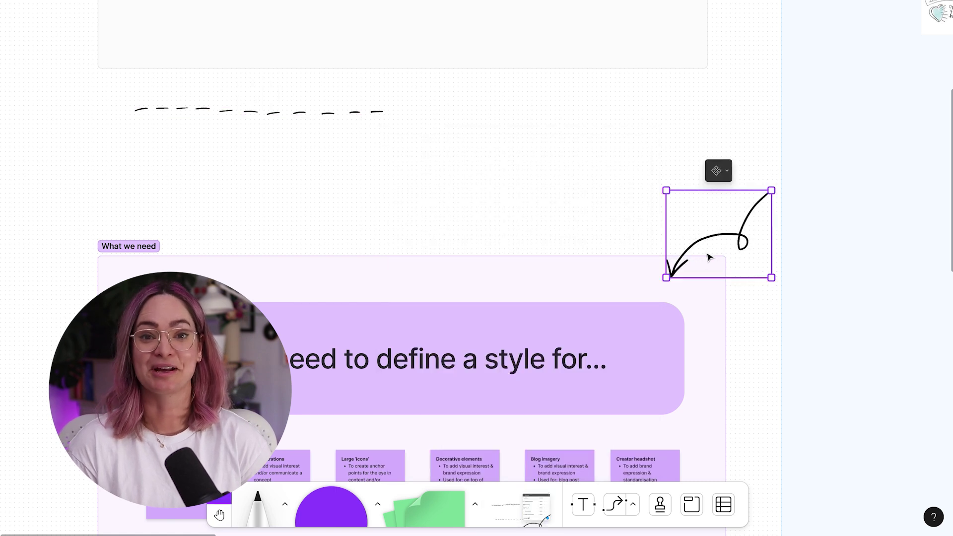
left_click(519, 504)
scroll(519, 298, "down", 10)
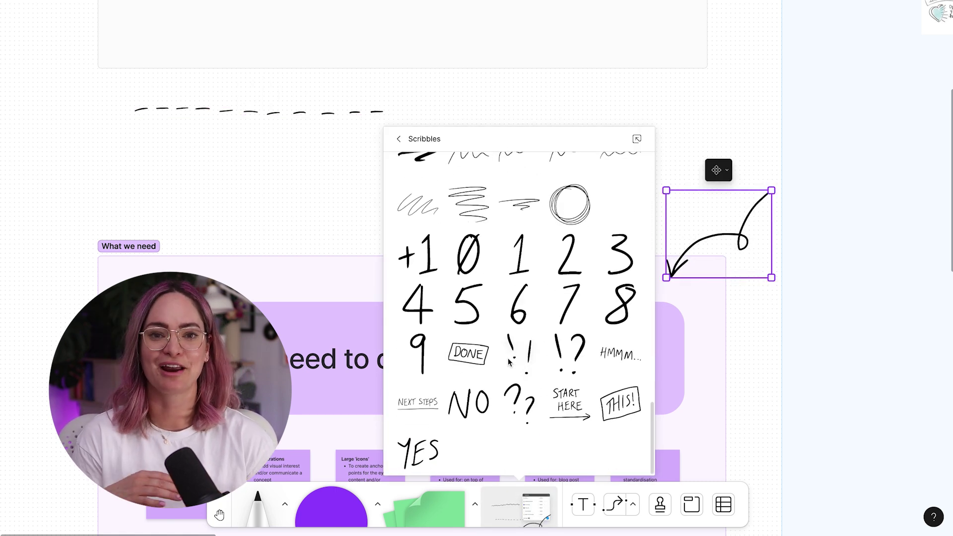
left_click_drag(418, 403, 149, 208)
Add the Scribbles sticker library to this file.
left_click(507, 511)
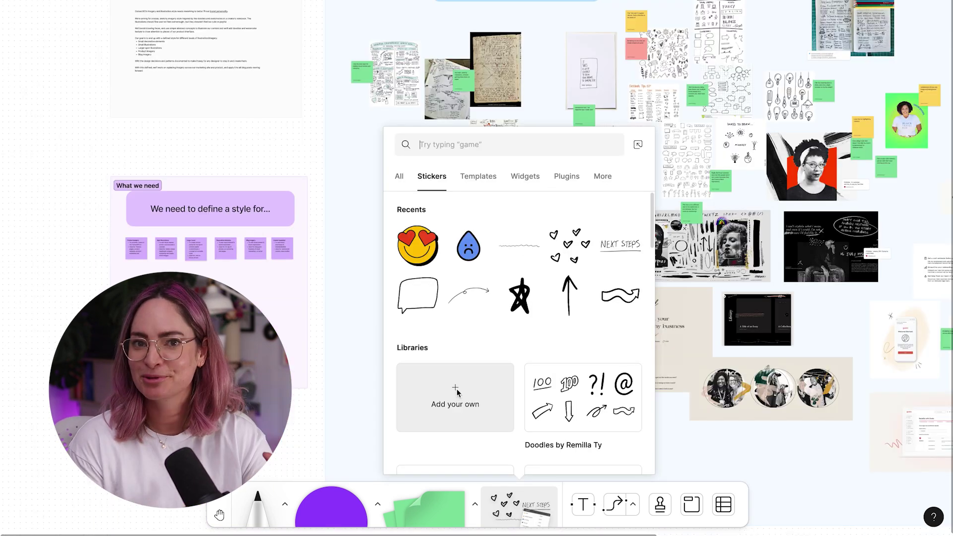
left_click(458, 393)
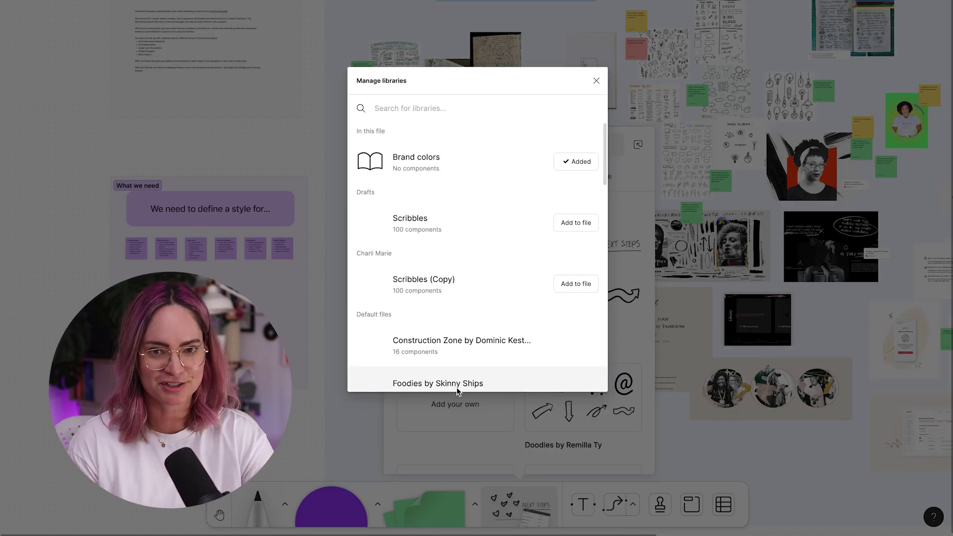
left_click(575, 223)
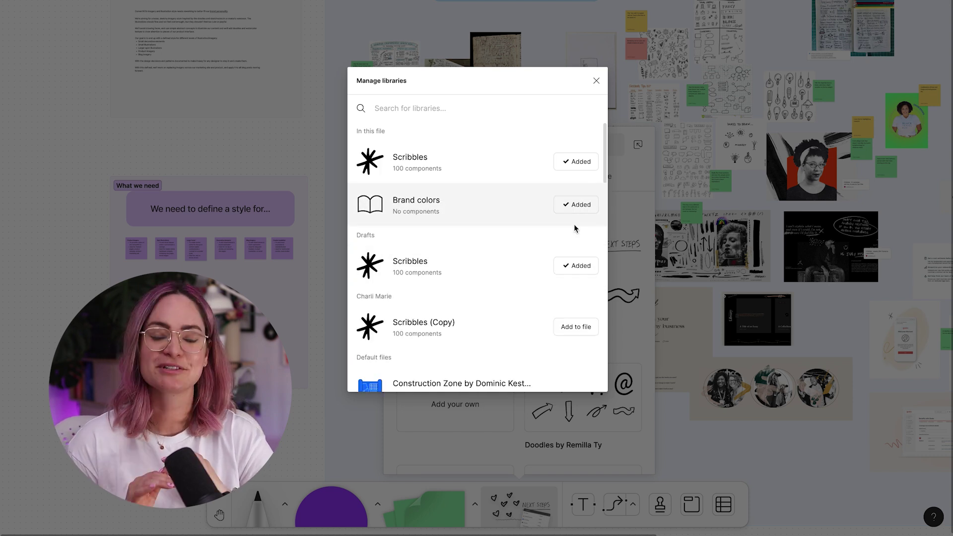
left_click(596, 81)
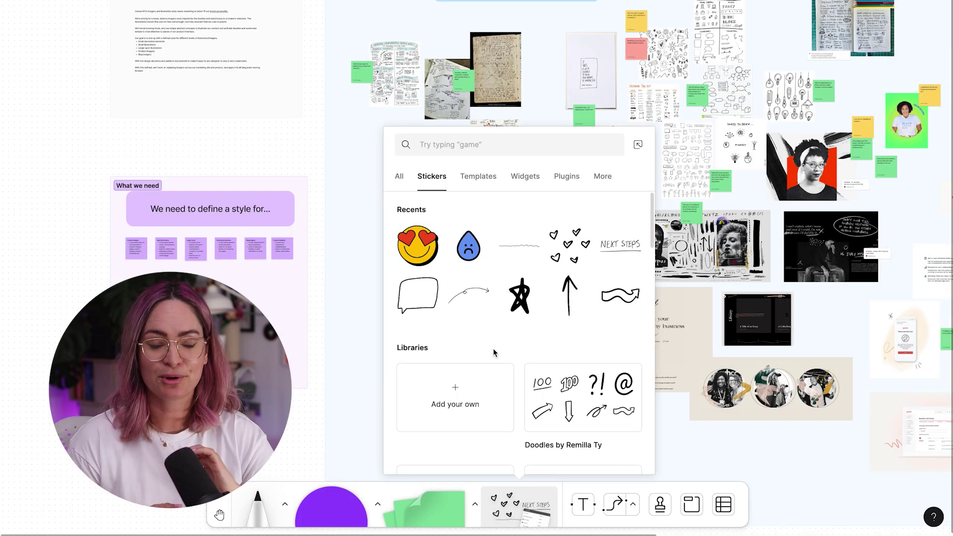
Place a Divider - Dashed scribble sticker and draw a black heart freehand with the Marker.
scroll(494, 353, "down", 6)
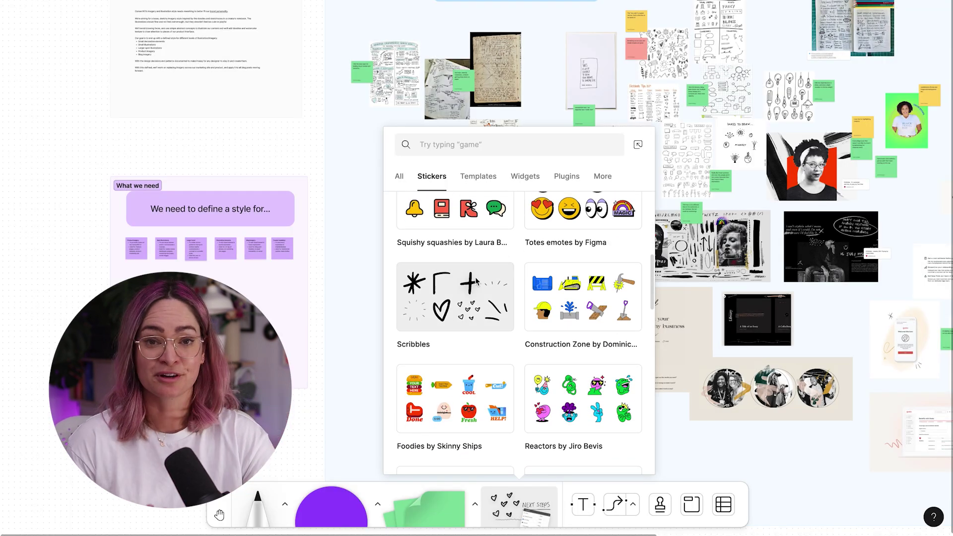
left_click(476, 281)
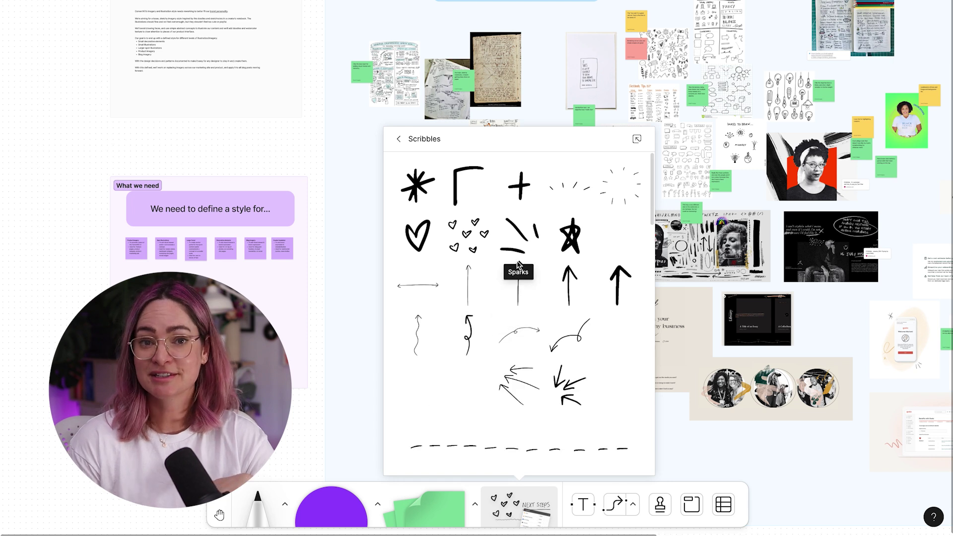
scroll(515, 299, "down", 5)
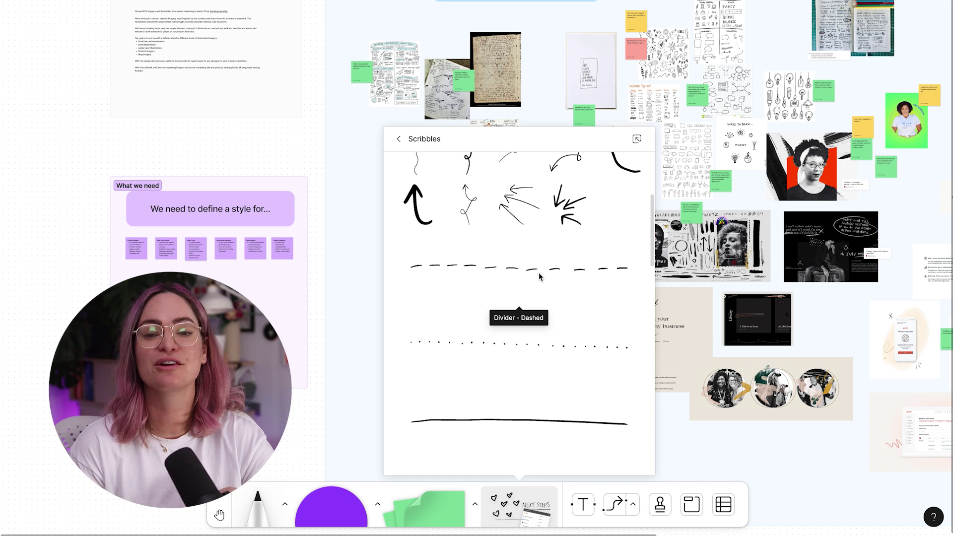
mouse_move(540, 277)
left_mouse_down()
mouse_move(228, 117)
mouse_move(189, 136)
left_mouse_up()
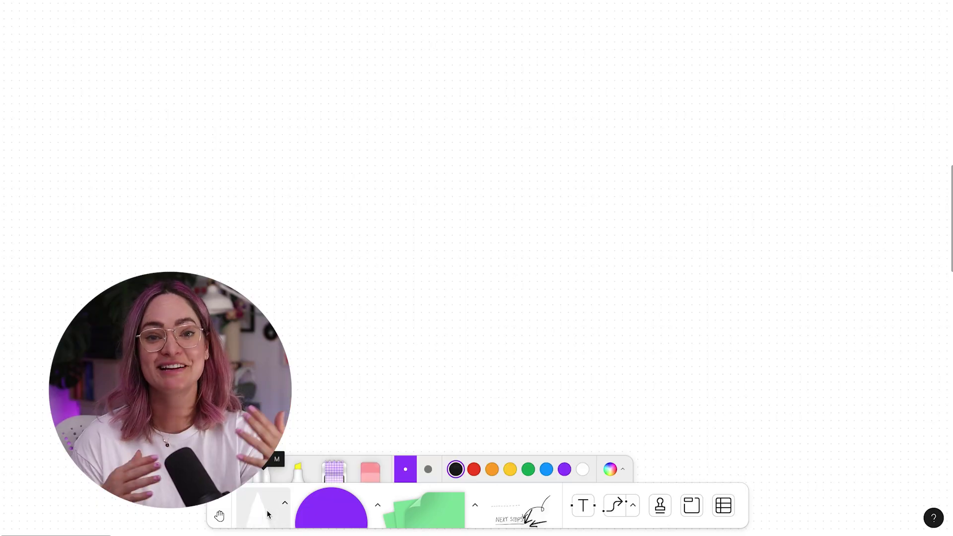
mouse_move(484, 264)
left_mouse_down()
mouse_move(521, 253)
mouse_move(480, 263)
left_mouse_up()
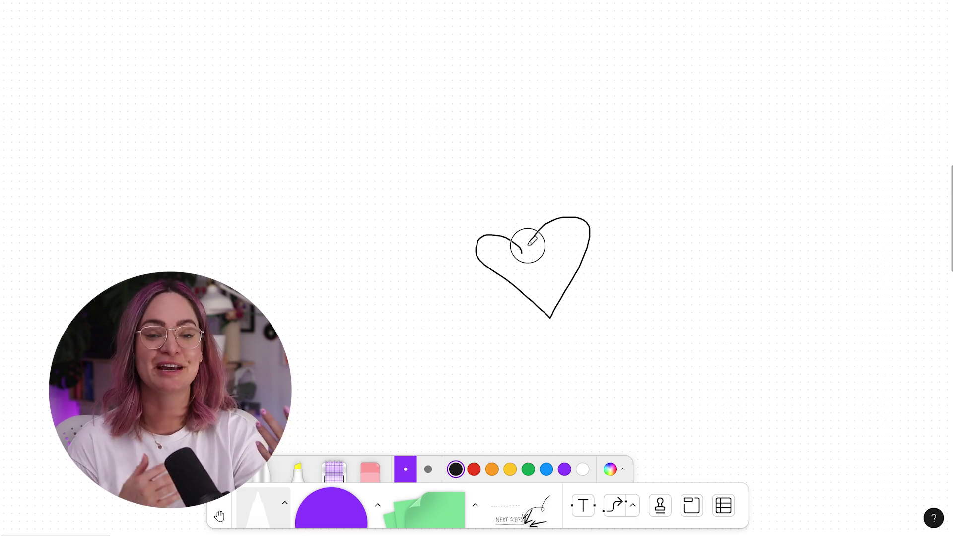
key("Escape")
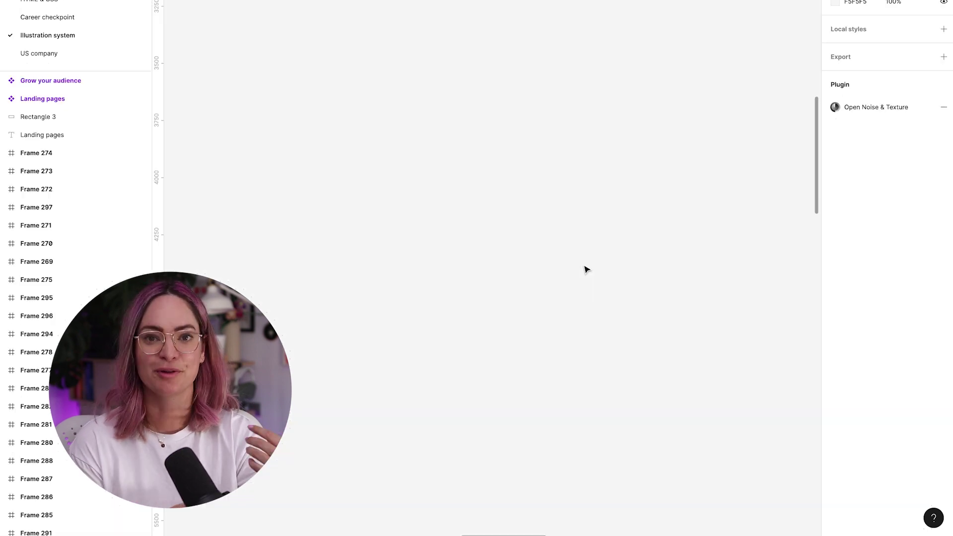
Paste the heart into the Figma file and set its stroke weight to 12.
key("ctrl+v")
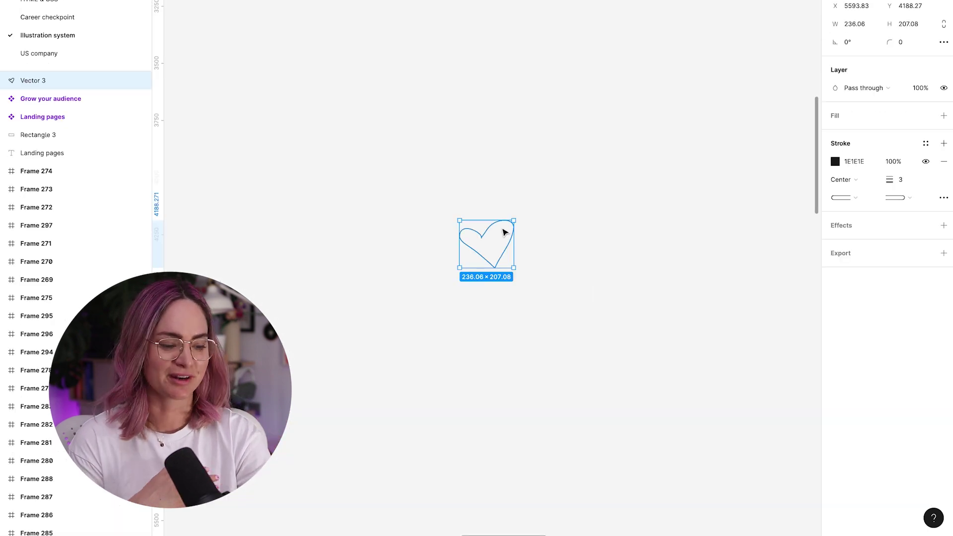
key("shift+2")
left_click(900, 180)
type("12")
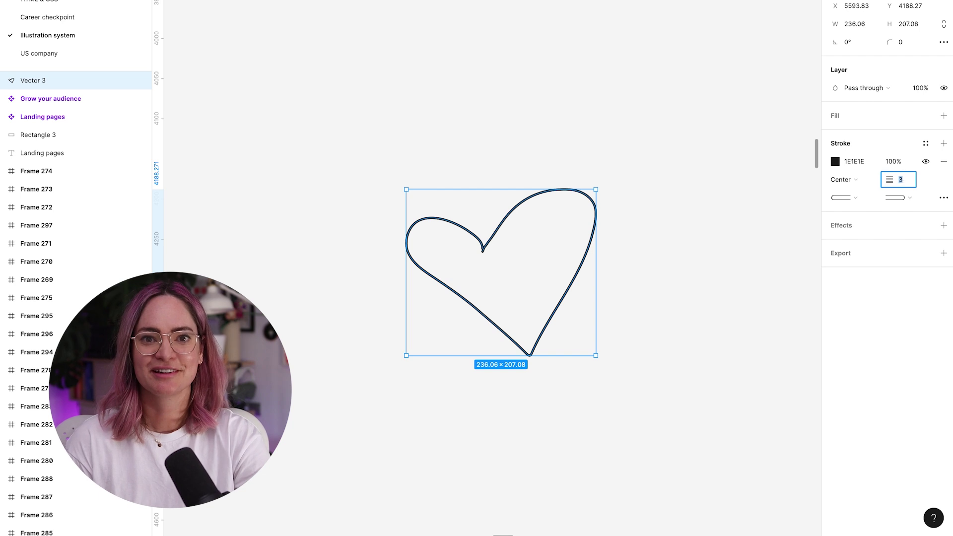
key("Return")
left_click(554, 216)
Inspect the heart's vector path points, then exit path editing.
scroll(554, 216, "up", 1)
scroll(555, 216, "up", 2)
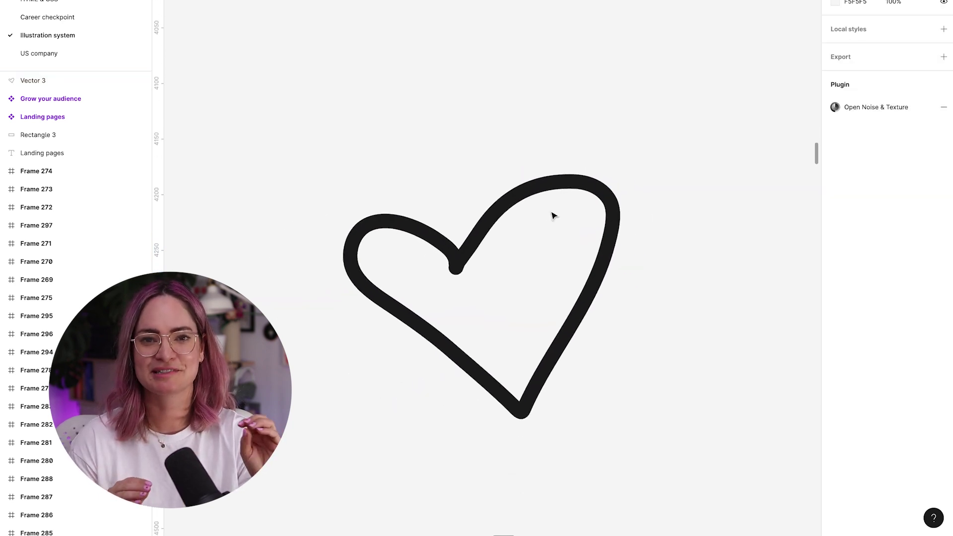
left_click(558, 181)
double_click(570, 174)
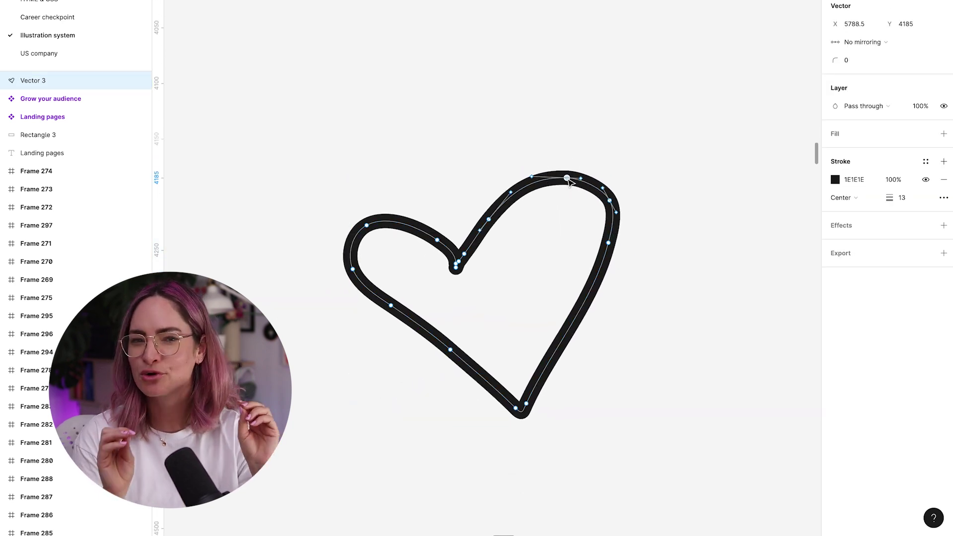
left_click(680, 187)
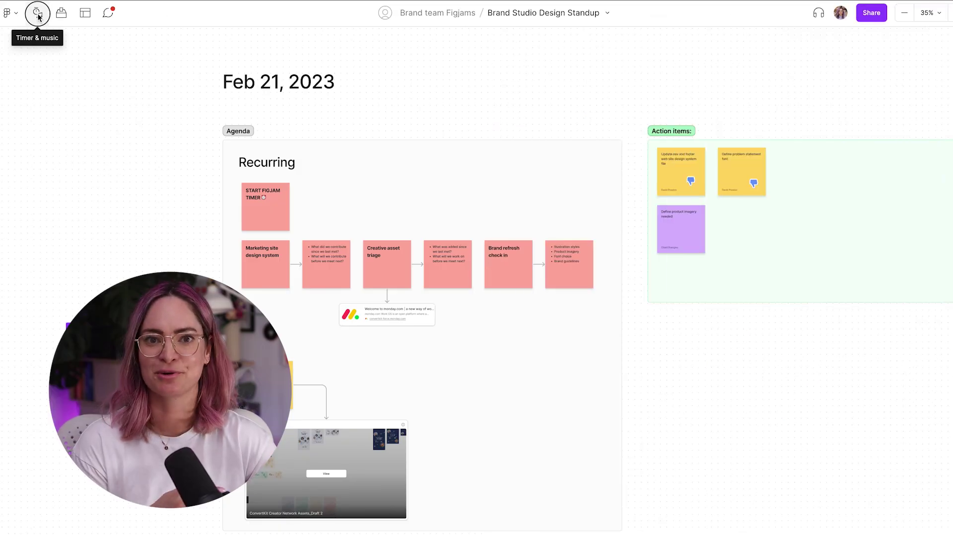
Start a roughly seven-minute meeting timer and play the It's Friday music track.
left_click(40, 16)
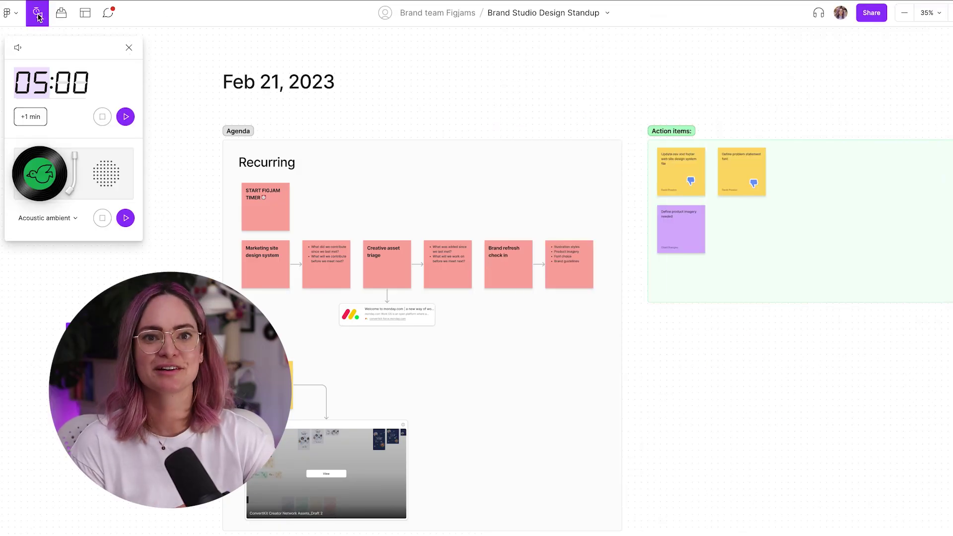
left_click(46, 83)
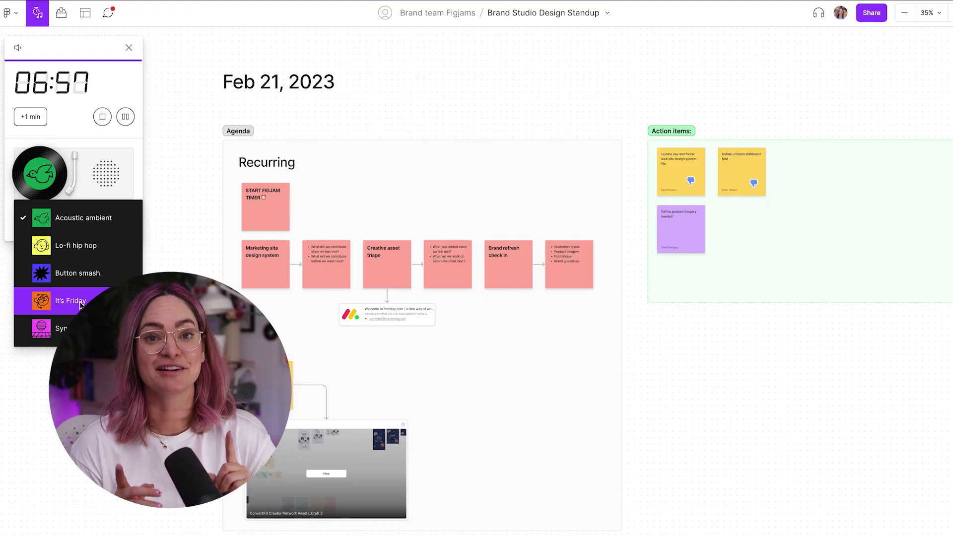
left_click(80, 305)
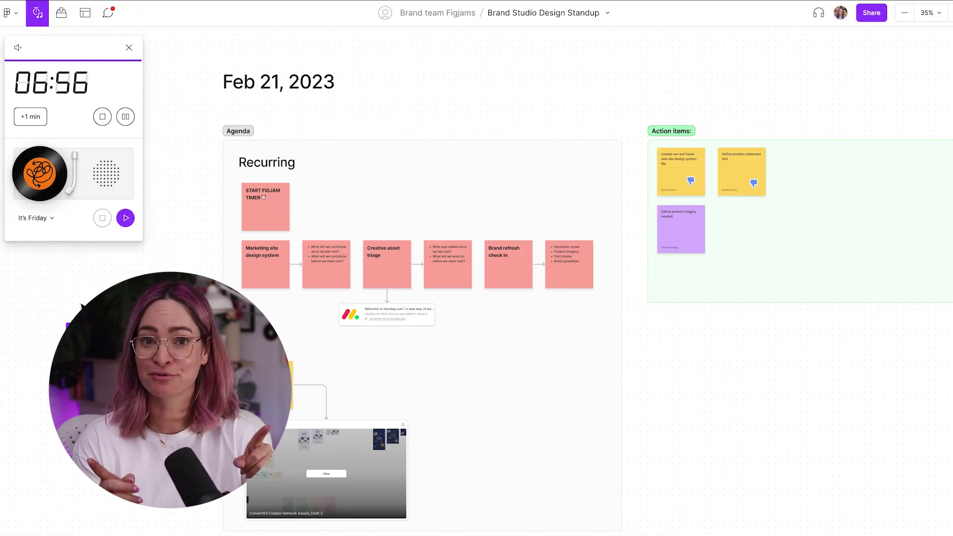
left_click(125, 218)
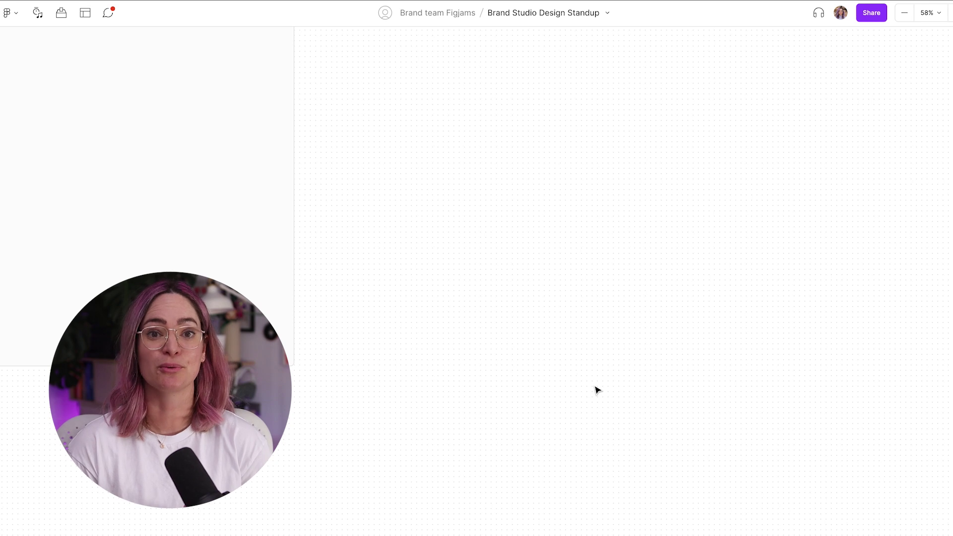
Paste the personal website link as a rich card, toggling between compact and card view.
key("ctrl+v")
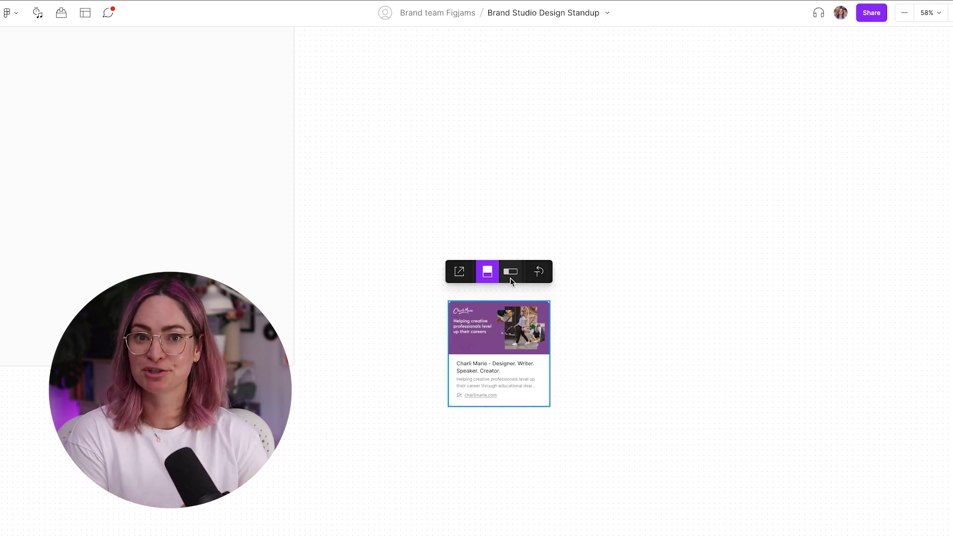
left_click(510, 274)
left_click(488, 271)
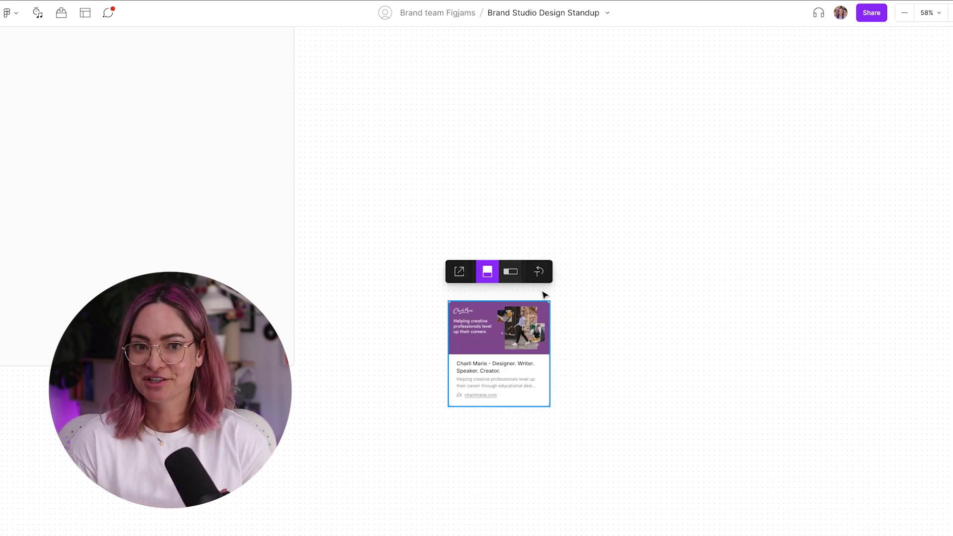
scroll(554, 336, "up", 5)
scroll(591, 327, "down", 2)
left_click(730, 305)
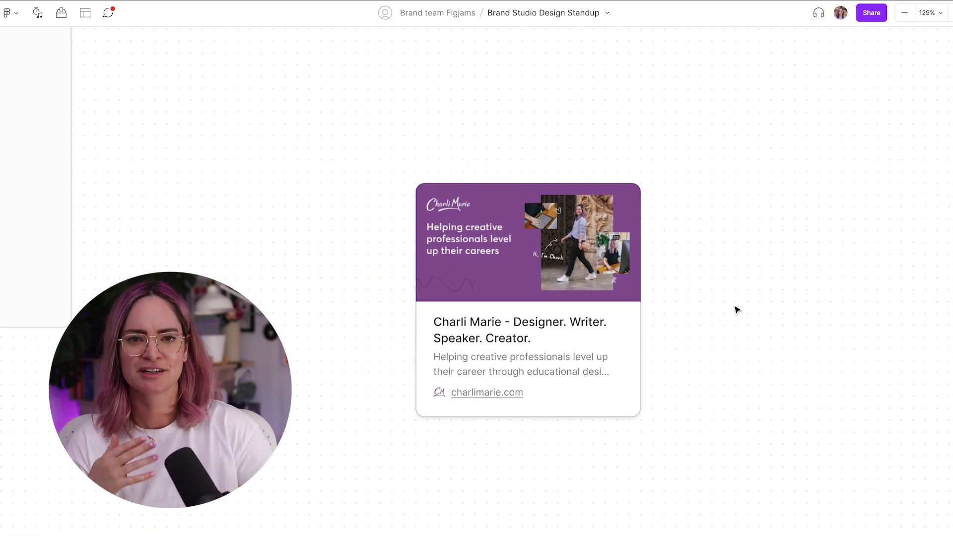
Paste a YouTube link, place its card right of the website card, and play it.
scroll(742, 509, "right", 5)
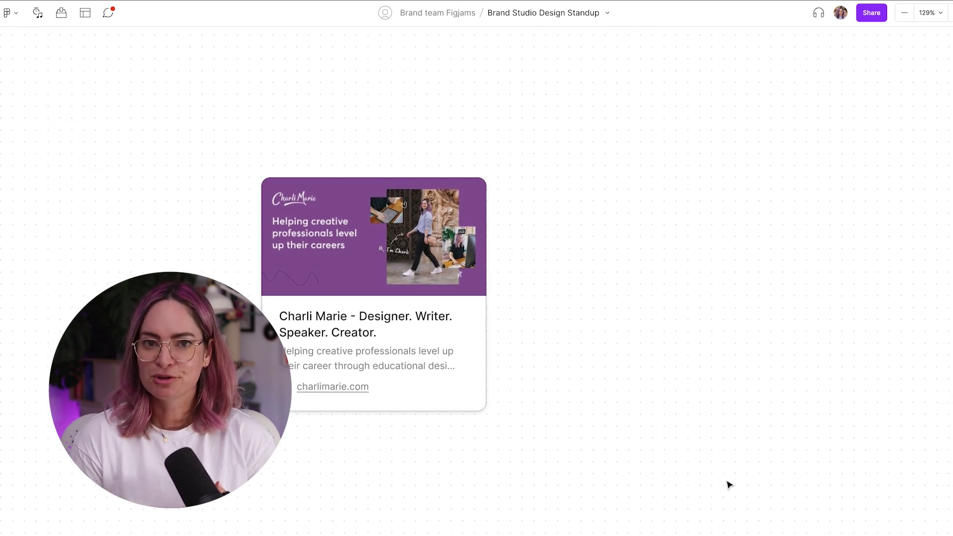
key("ctrl+v")
left_click_drag(645, 350, 764, 263)
left_click(706, 306)
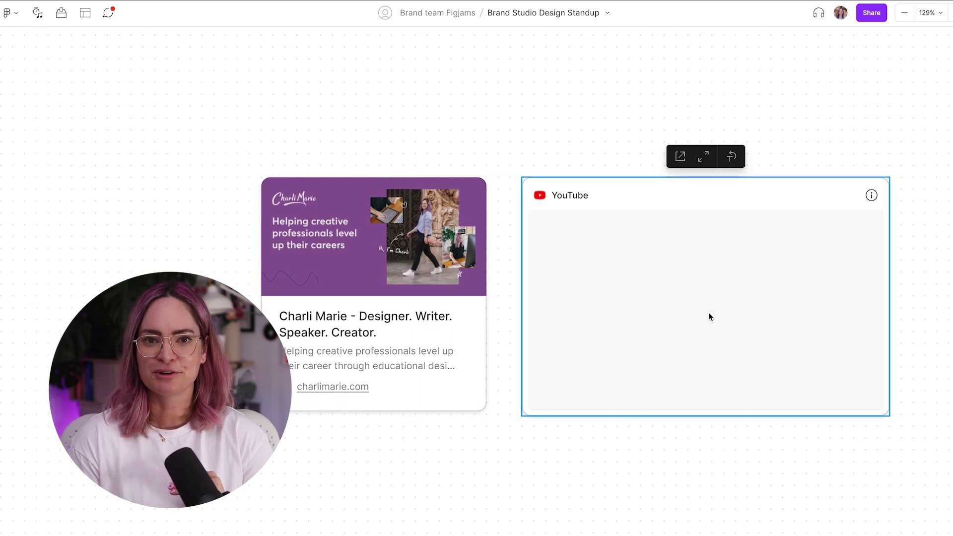
left_click(586, 437)
left_click(596, 397)
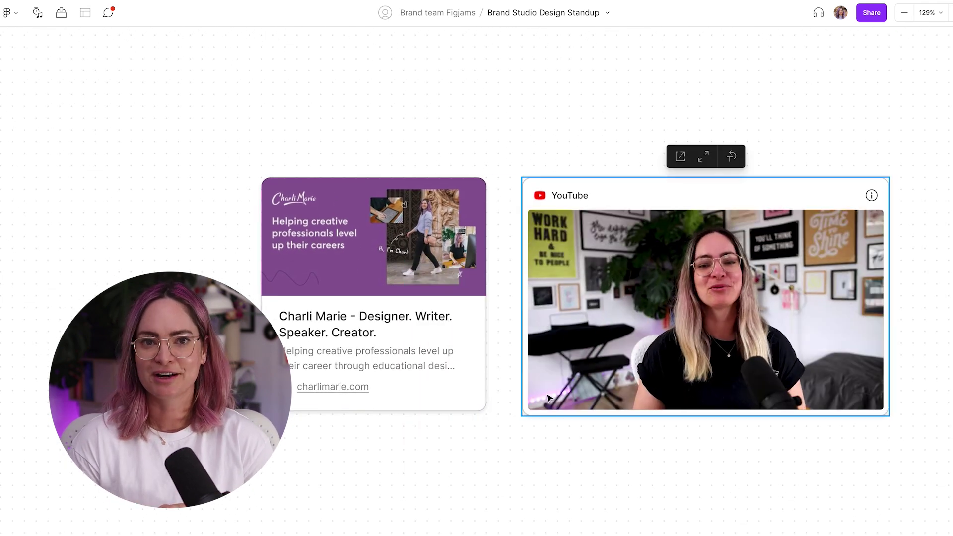
scroll(646, 348, "down", 5)
scroll(695, 357, "up", 2)
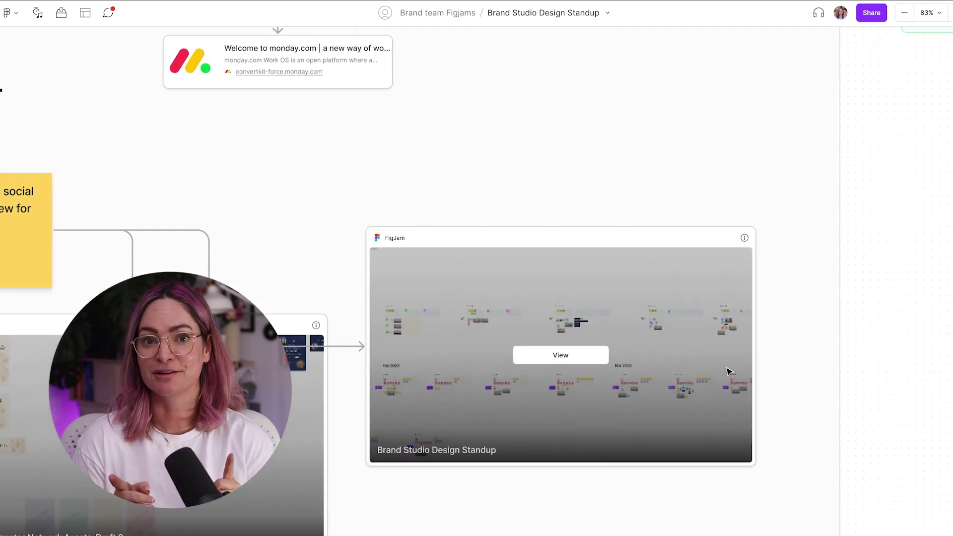
In the Other section, load the ConvertKit Creator Network Assets_Draft 2 embed preview and open it fully.
scroll(727, 369, "left", 6)
scroll(726, 369, "down", 1)
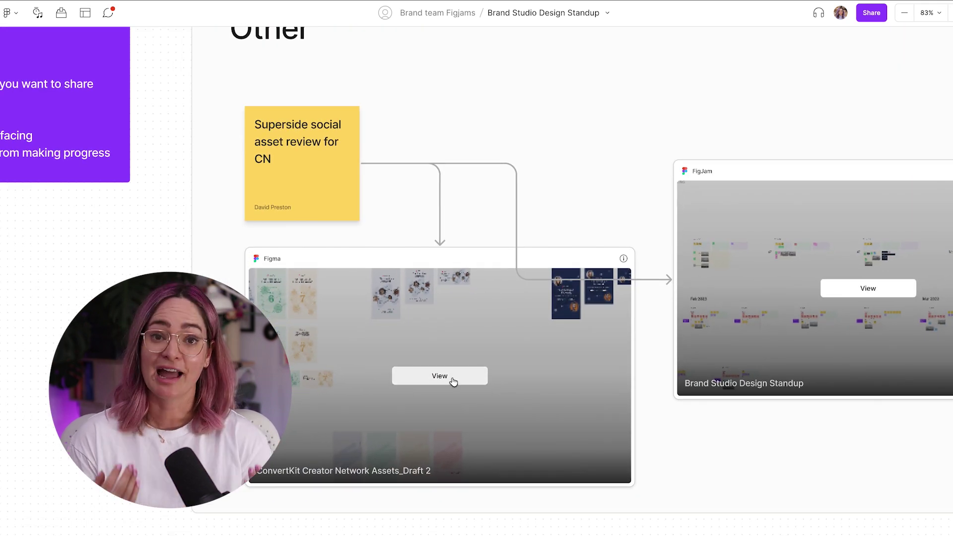
left_click(439, 376)
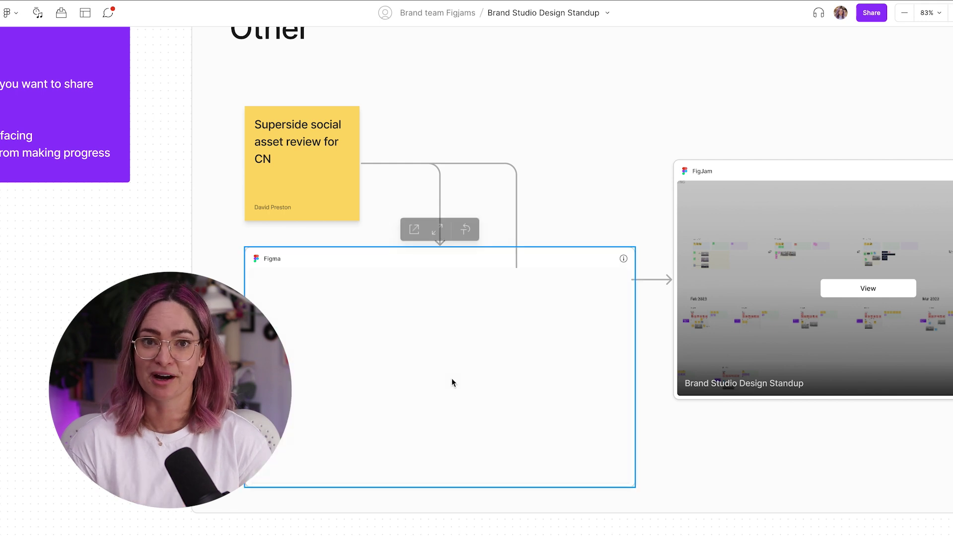
left_click(414, 227)
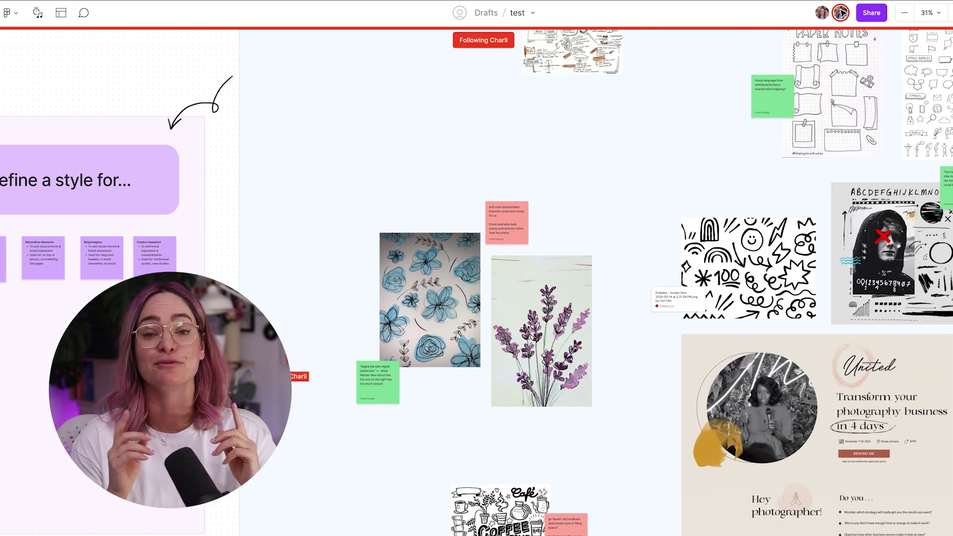
Stop following the collaborator and start Spotlight me, moving across the moodboard for one follower.
left_click(839, 12)
left_click(820, 14)
left_click(821, 60)
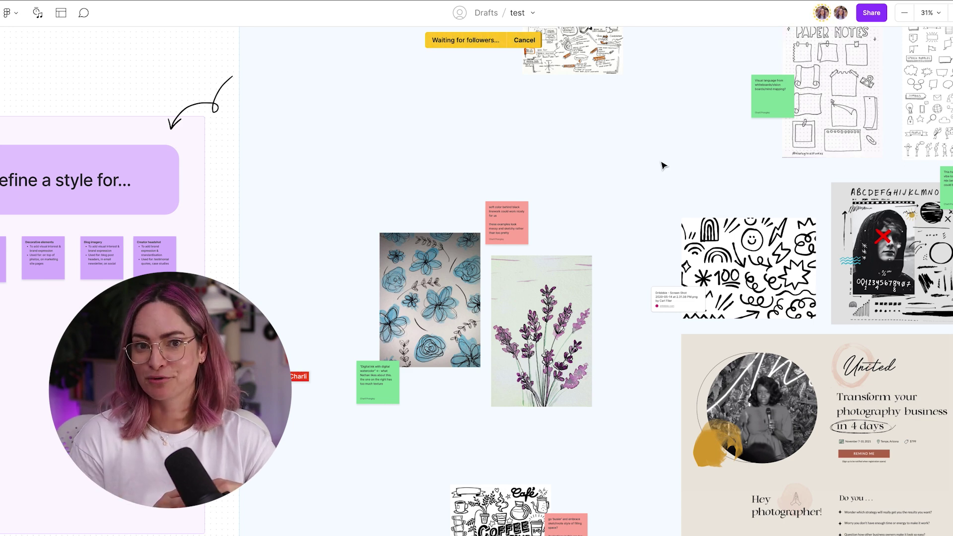
scroll(671, 164, "up", 10)
scroll(688, 145, "left", 5)
scroll(688, 145, "right", 8)
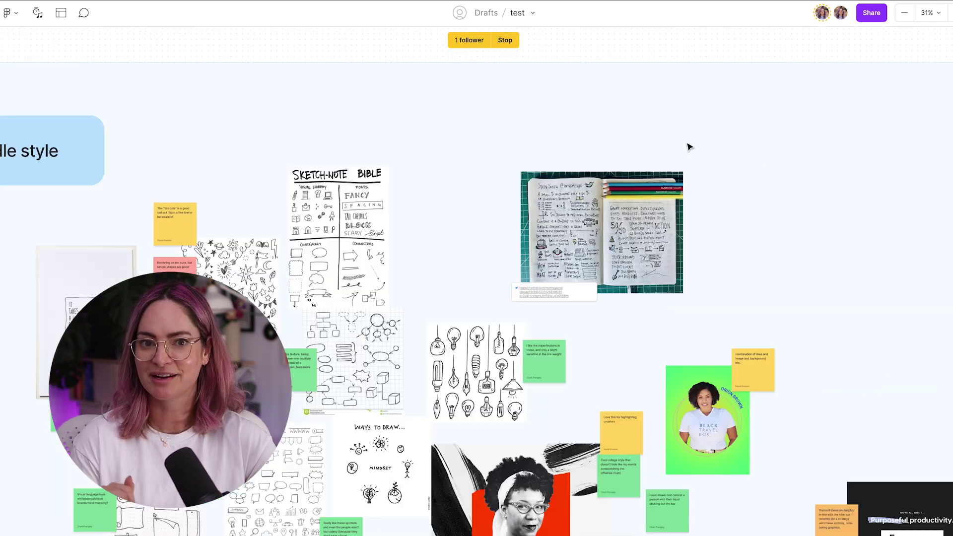